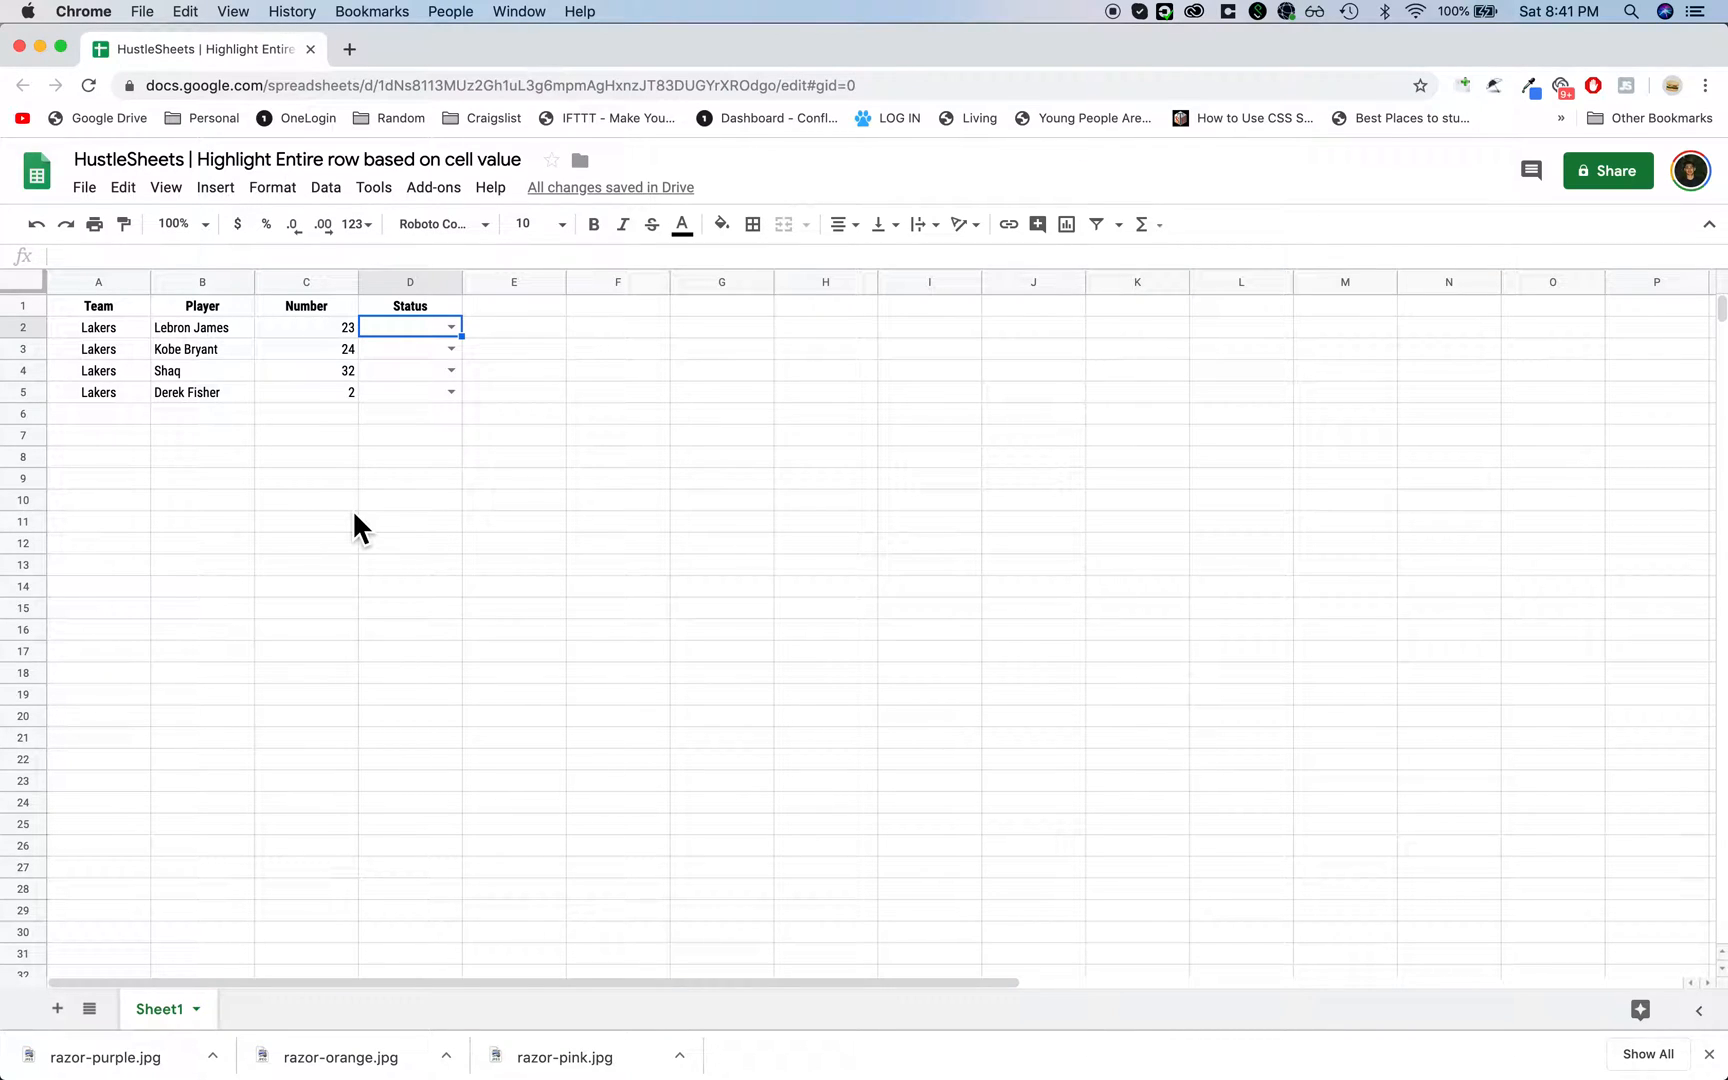
# Set the first player's status in D2 to Active from its dropdown.
pyautogui.moveTo(101, 326); pyautogui.dragTo(408, 336)
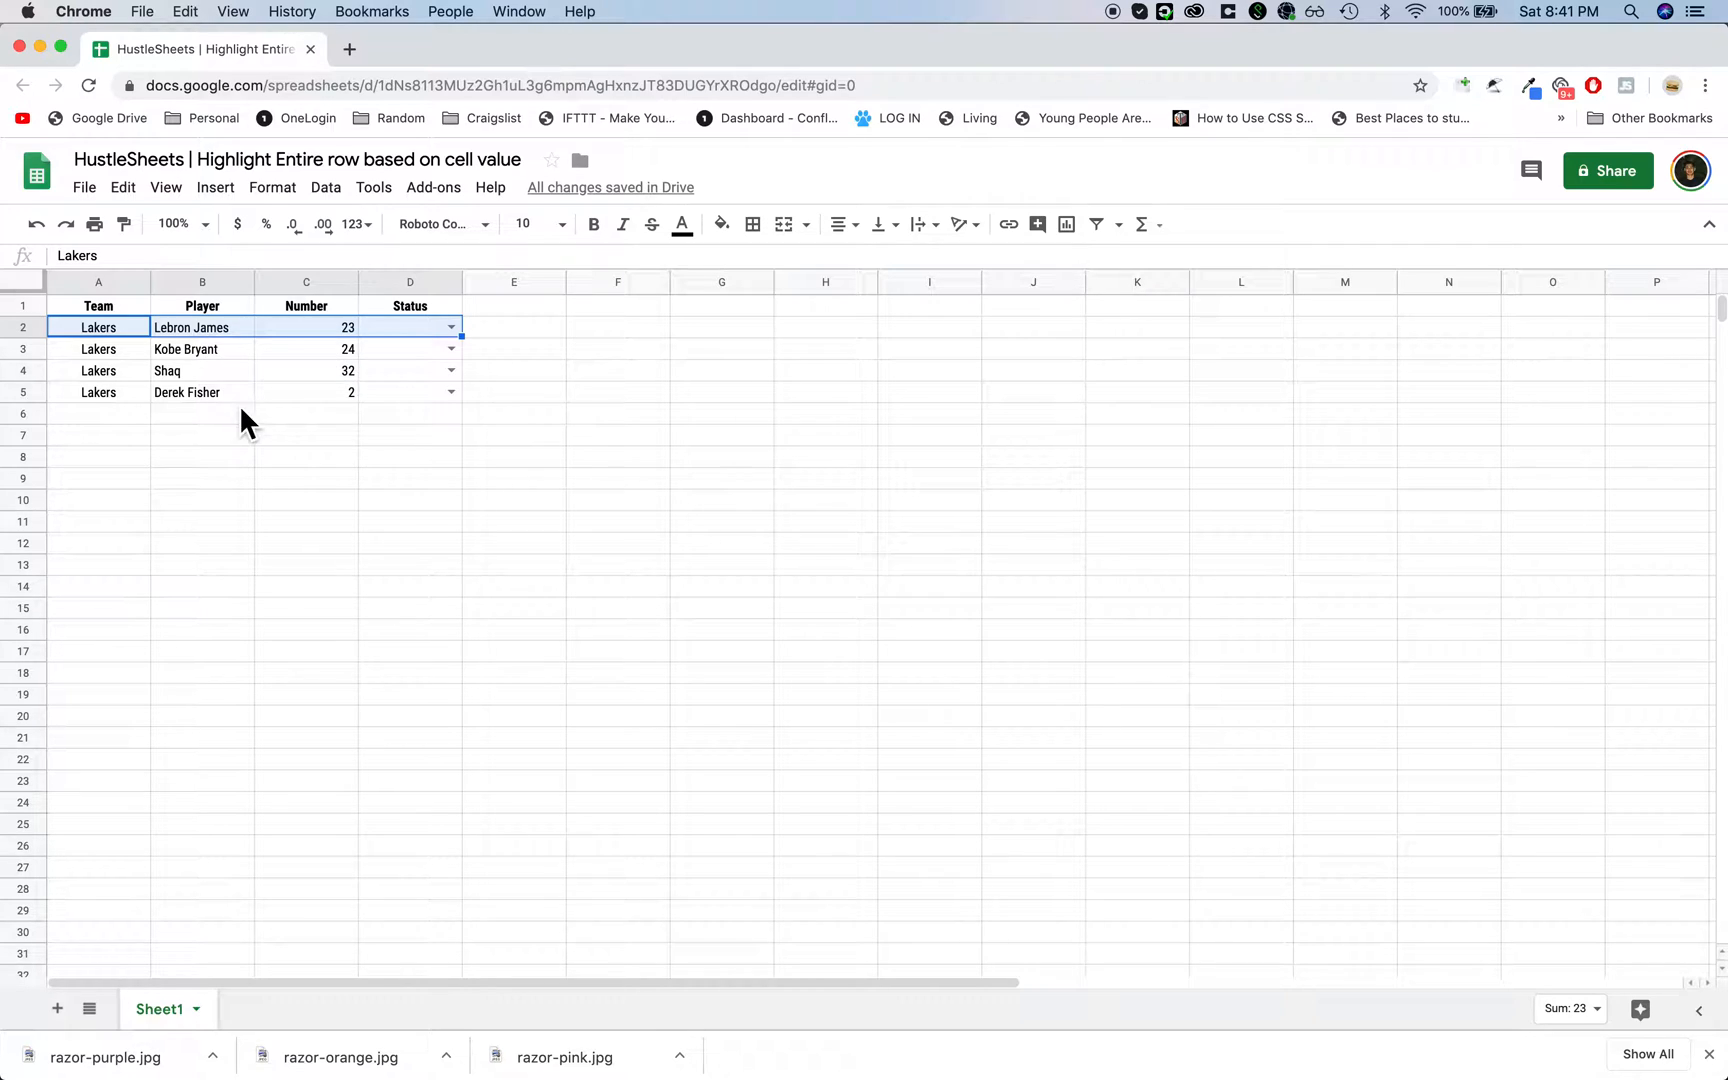
pyautogui.click(527, 349)
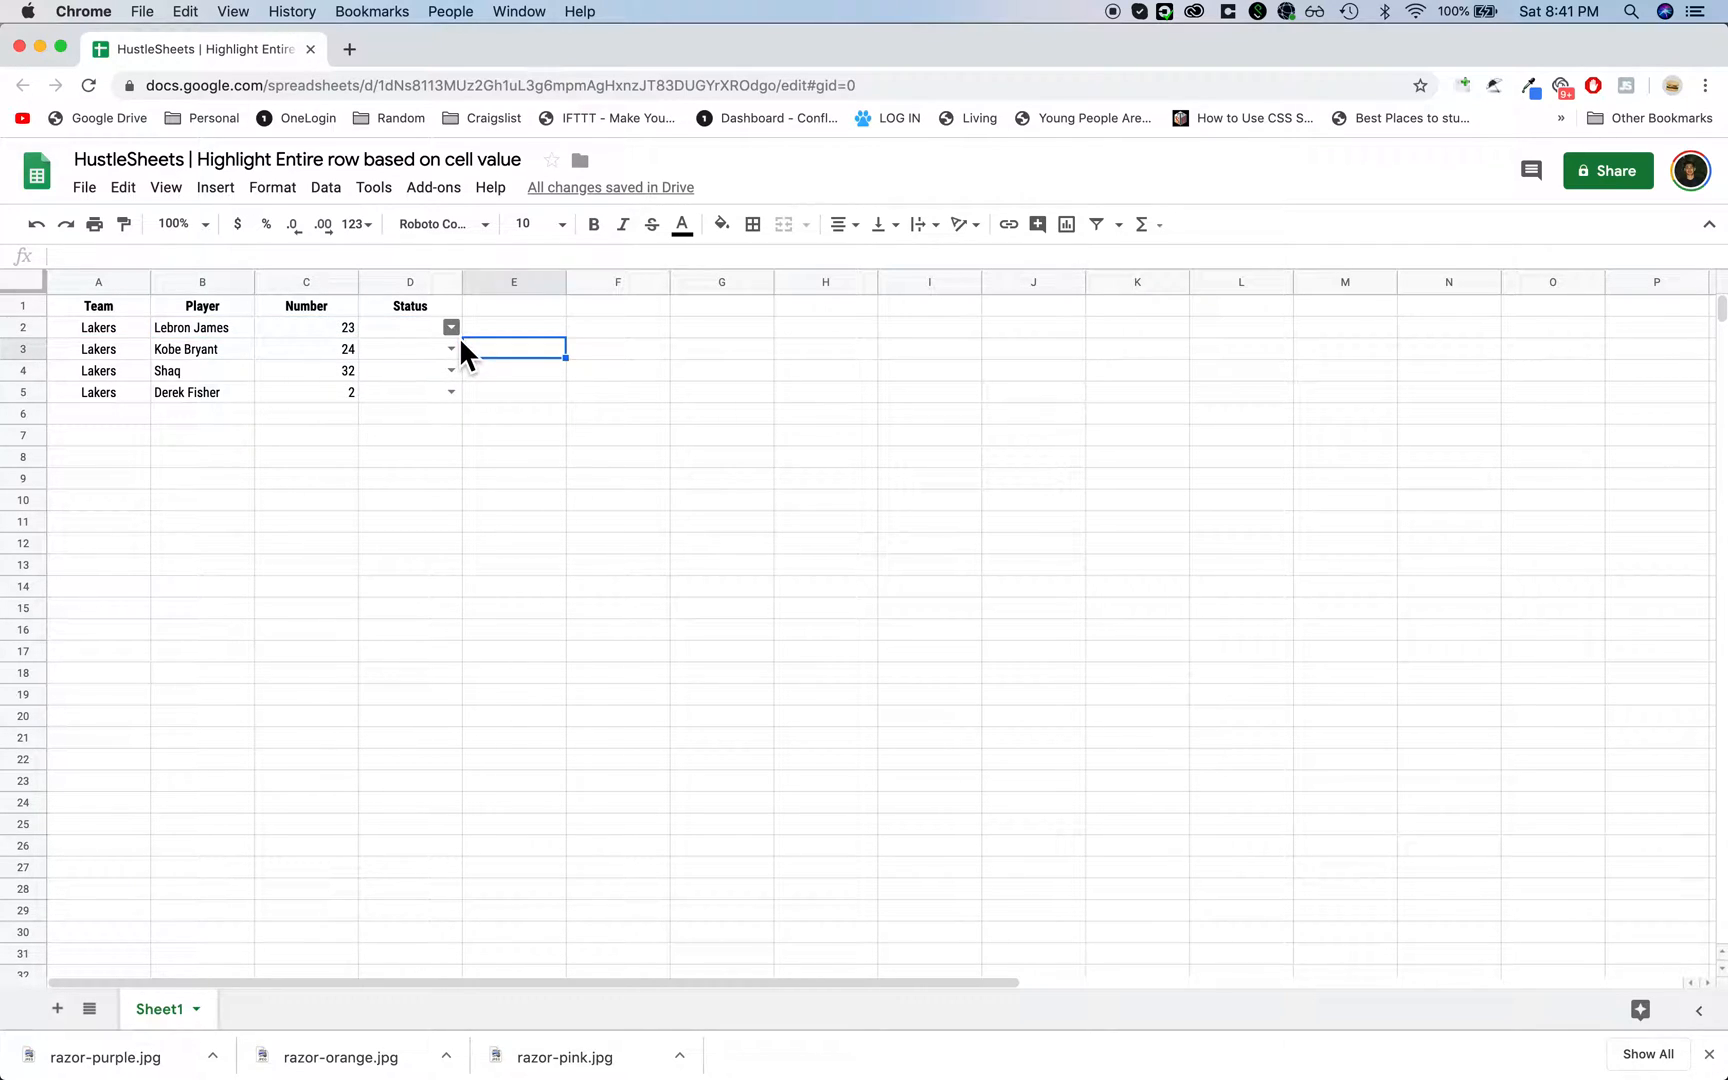
pyautogui.click(452, 328)
pyautogui.click(386, 351)
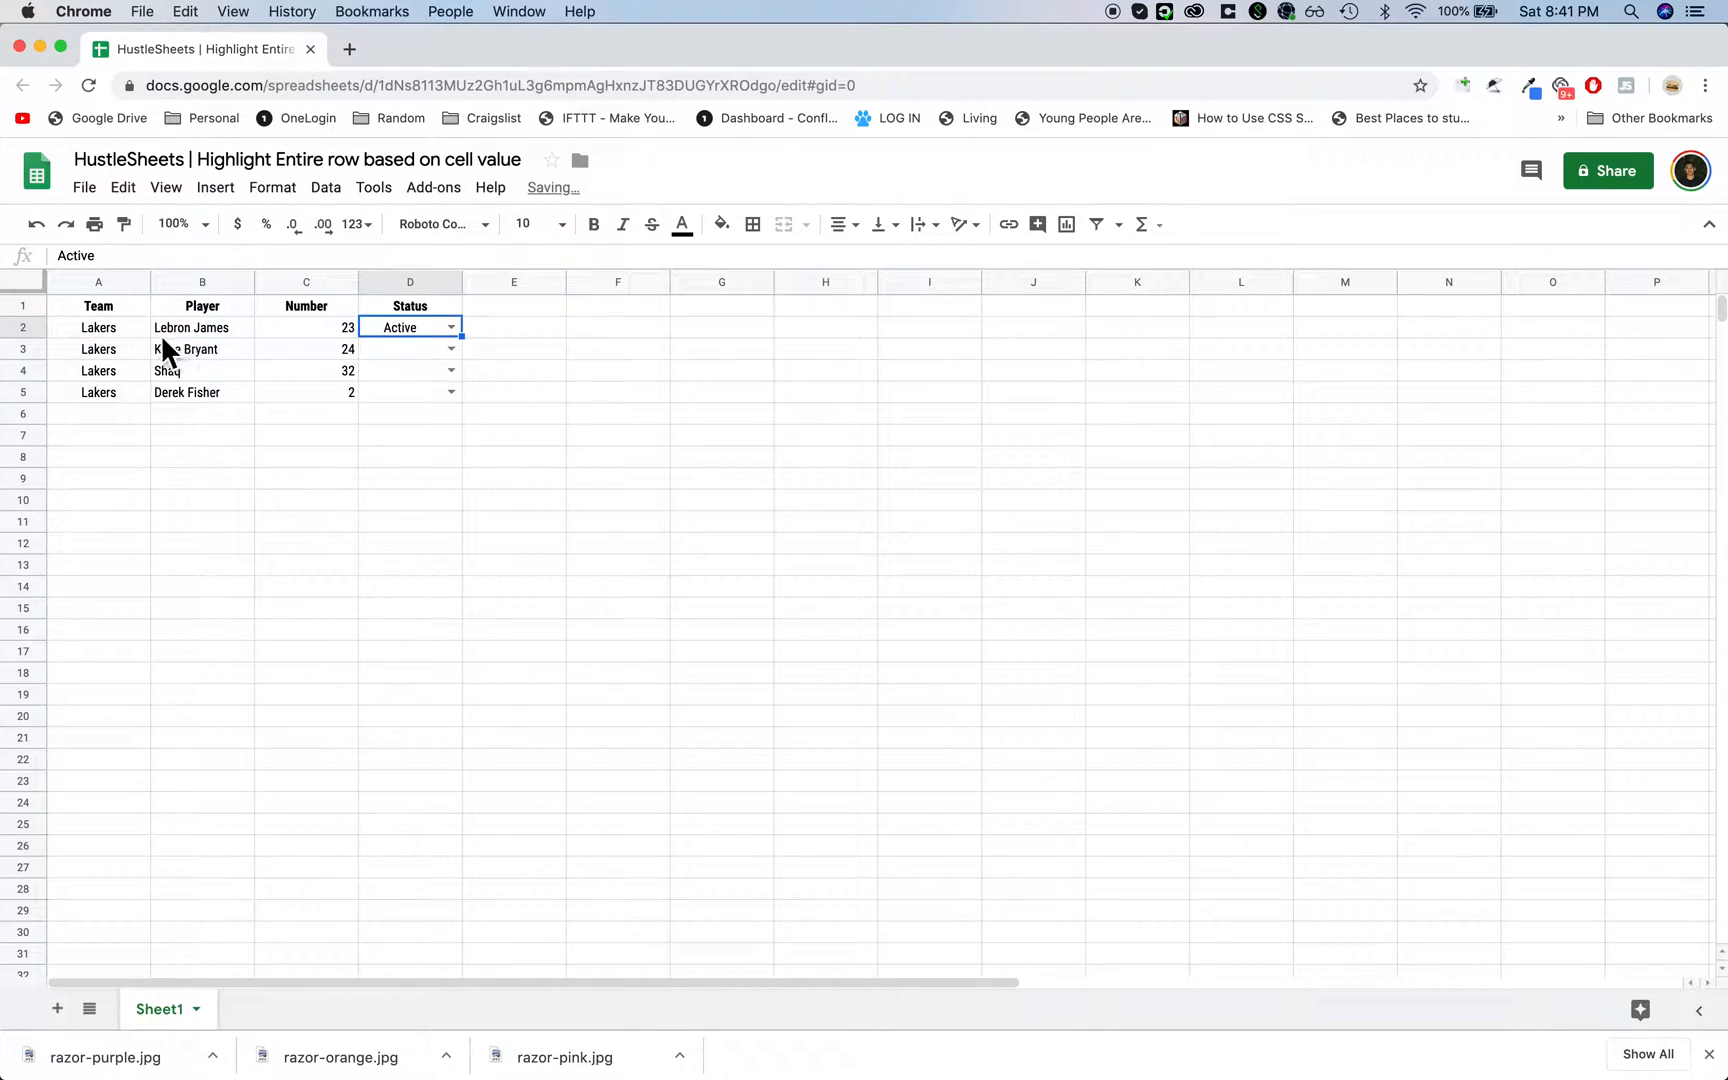
# Try manual fills — row 2 light green, row 3 Injured and light red — then undo them all.
pyautogui.moveTo(102, 330); pyautogui.dragTo(392, 334)
pyautogui.click(724, 226)
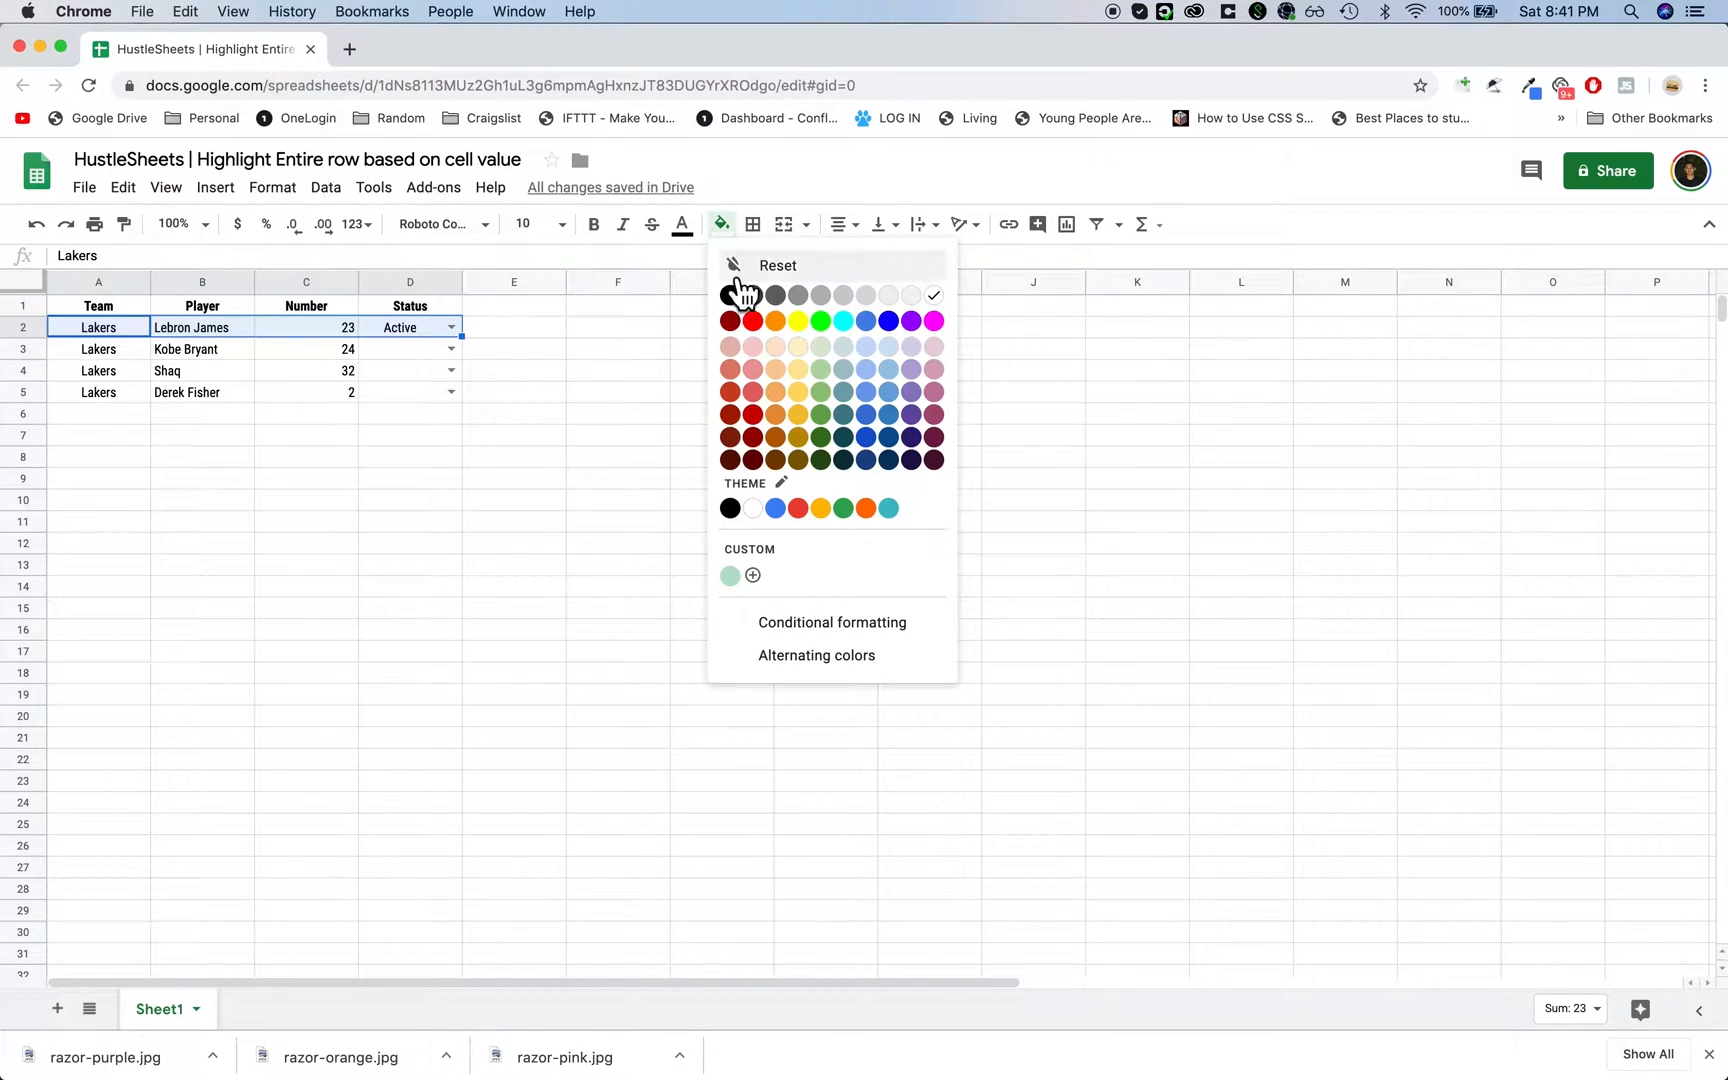
pyautogui.click(822, 355)
pyautogui.click(427, 357)
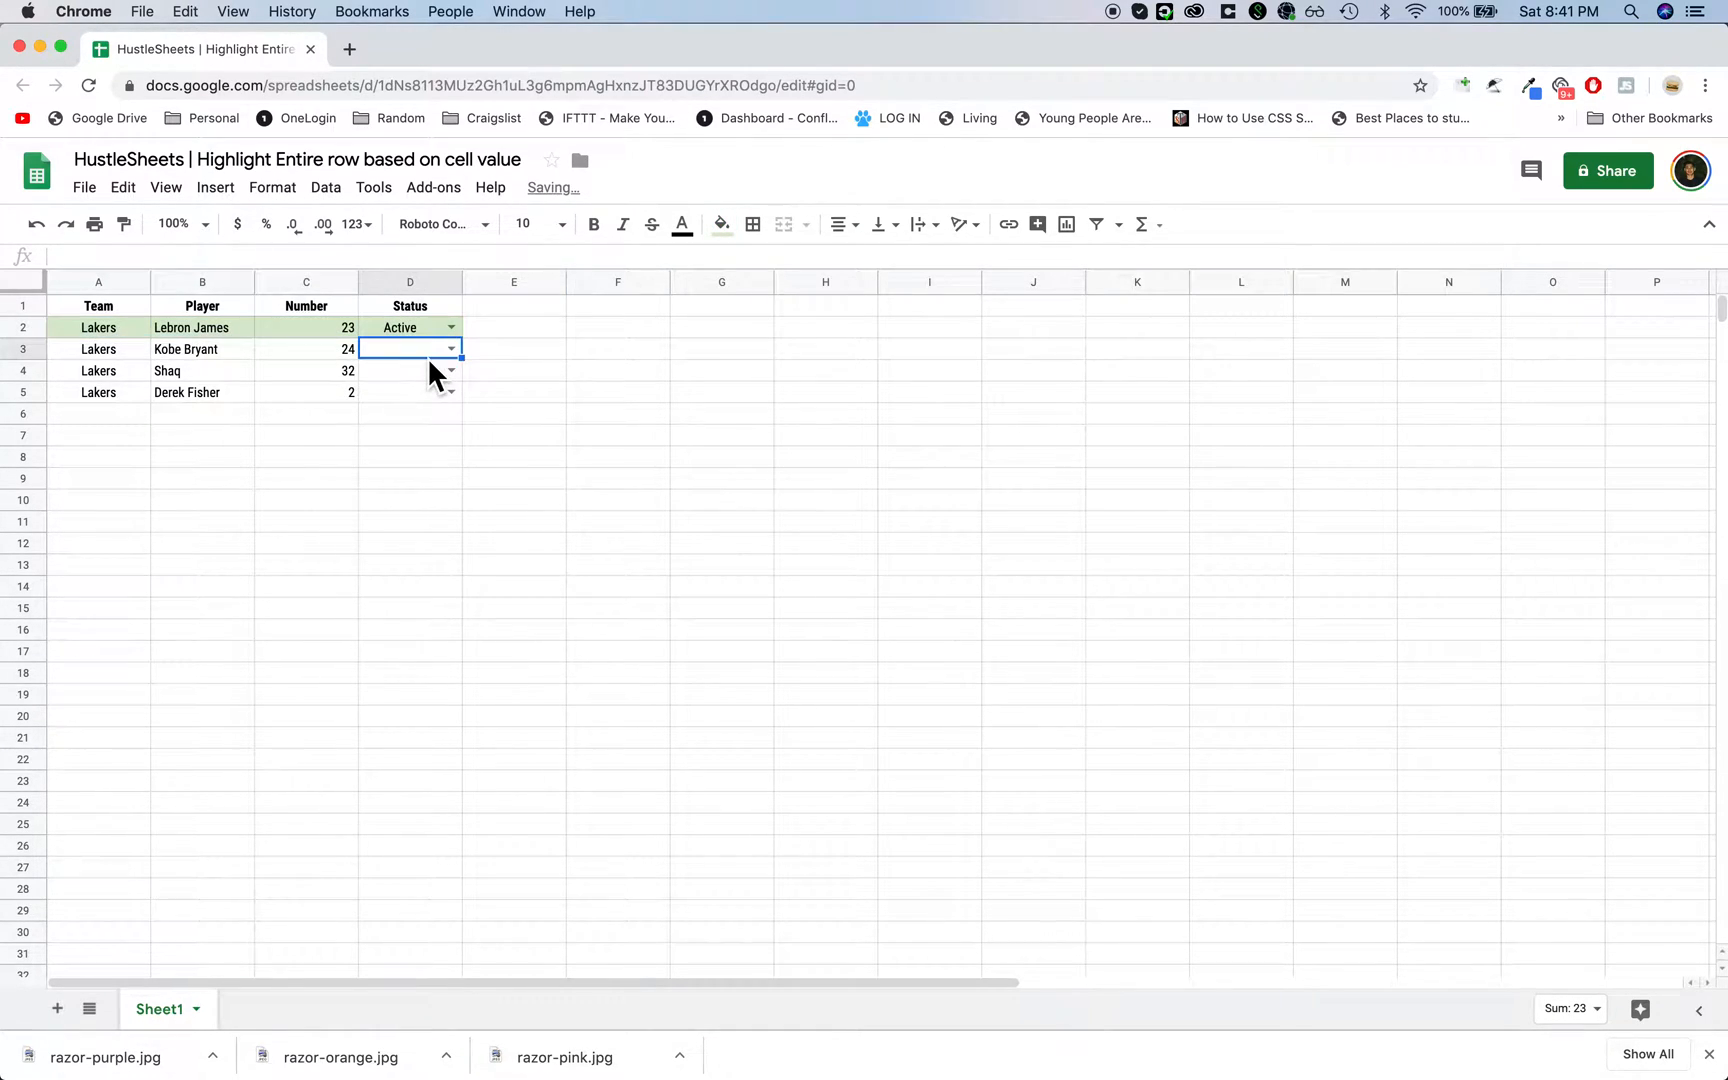
pyautogui.click(430, 402)
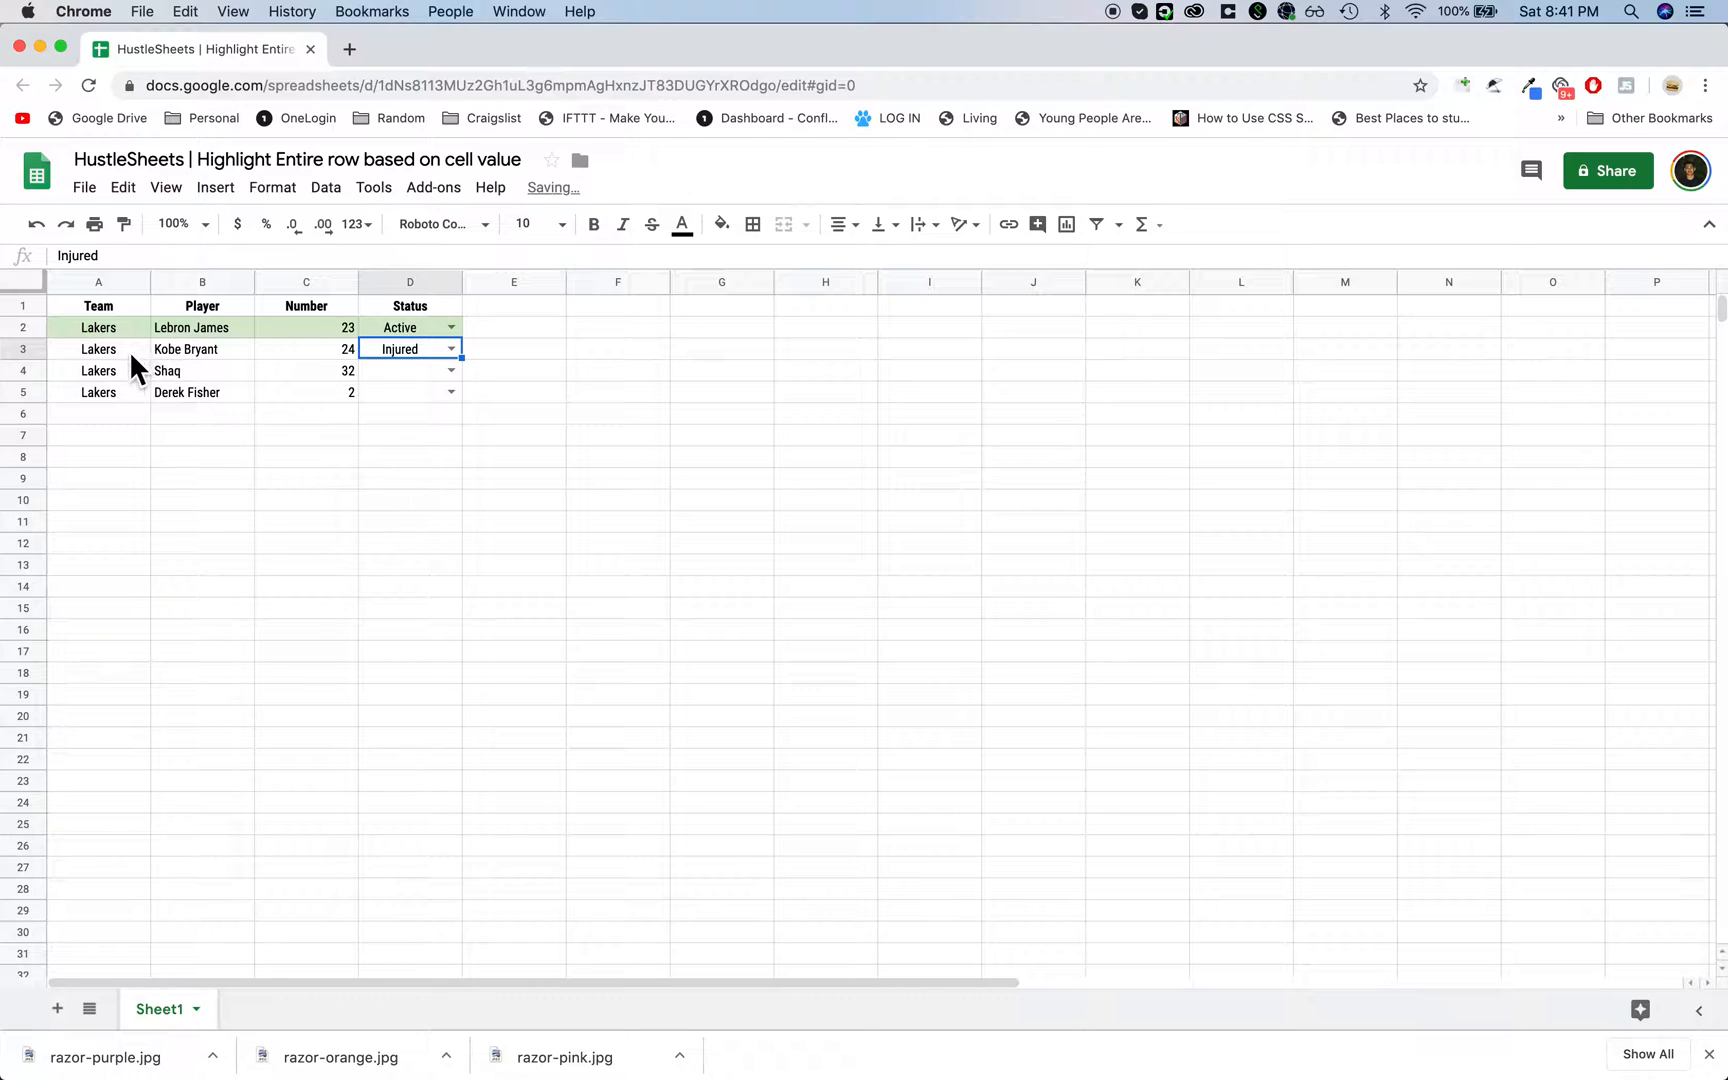
pyautogui.moveTo(129, 350); pyautogui.dragTo(373, 350)
pyautogui.click(723, 225)
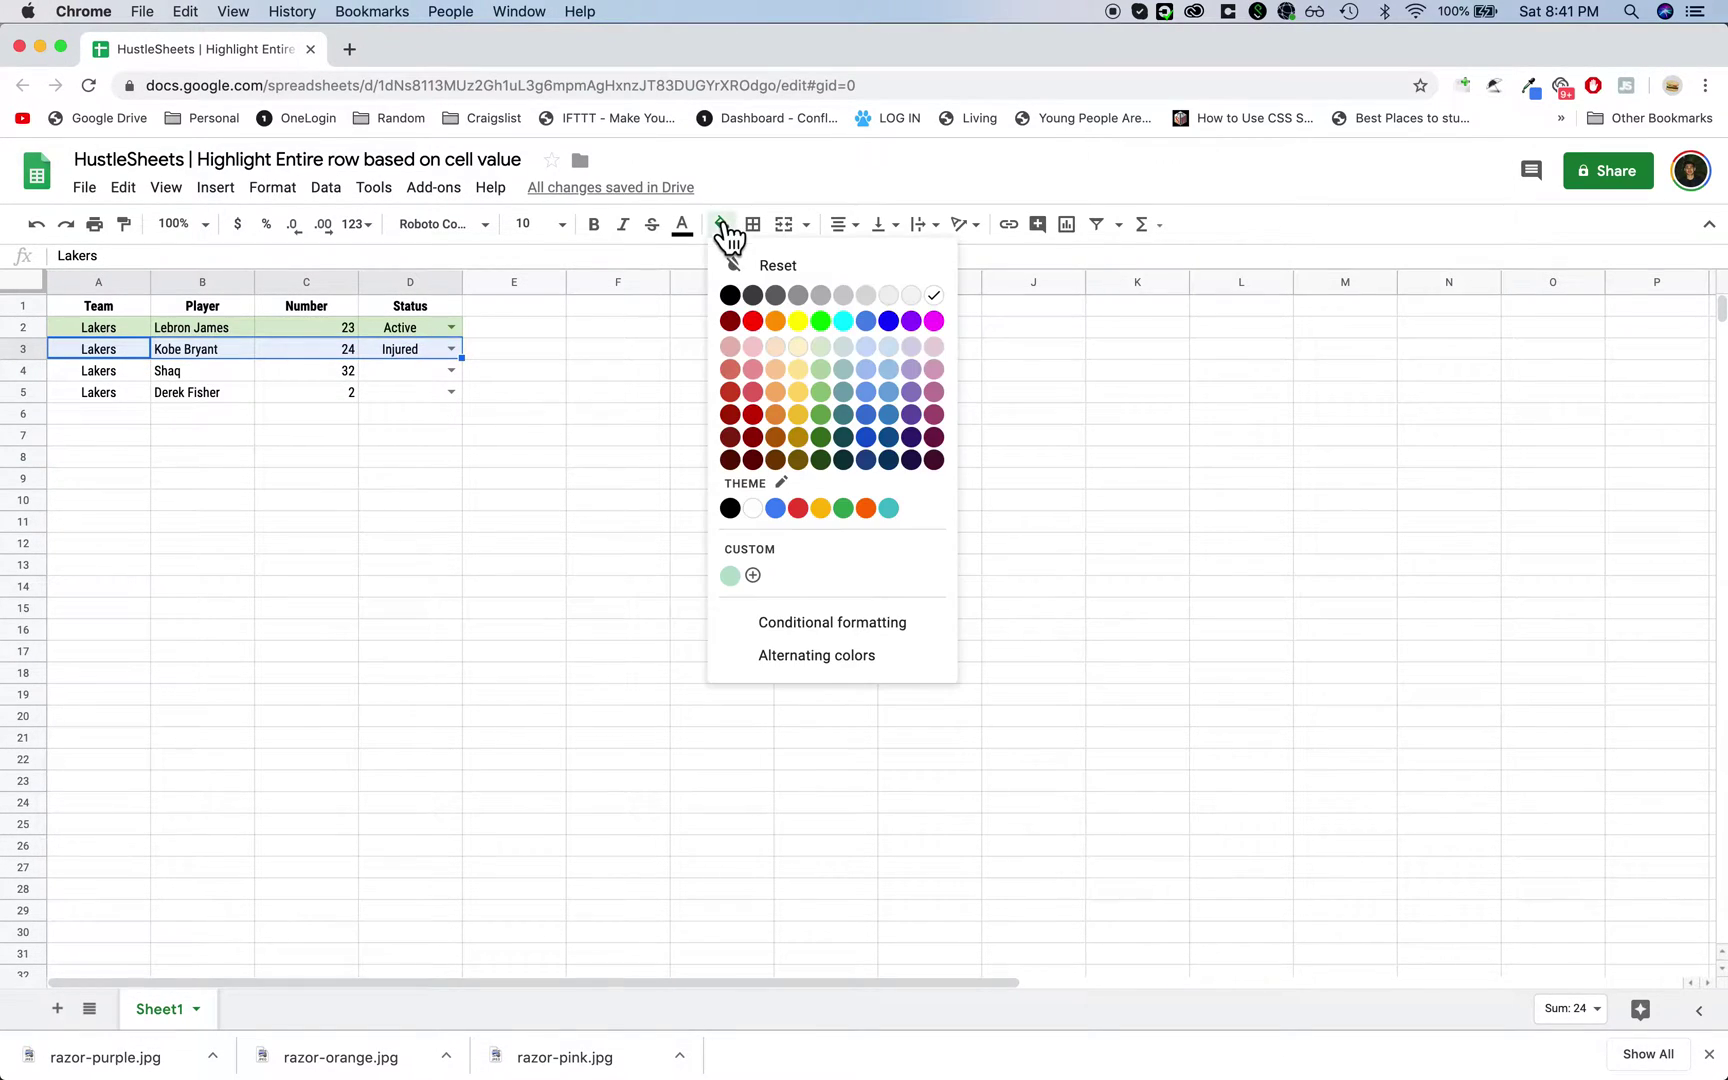
pyautogui.click(752, 349)
pyautogui.press('super+z')
pyautogui.press('super+z')
pyautogui.press('super+z')
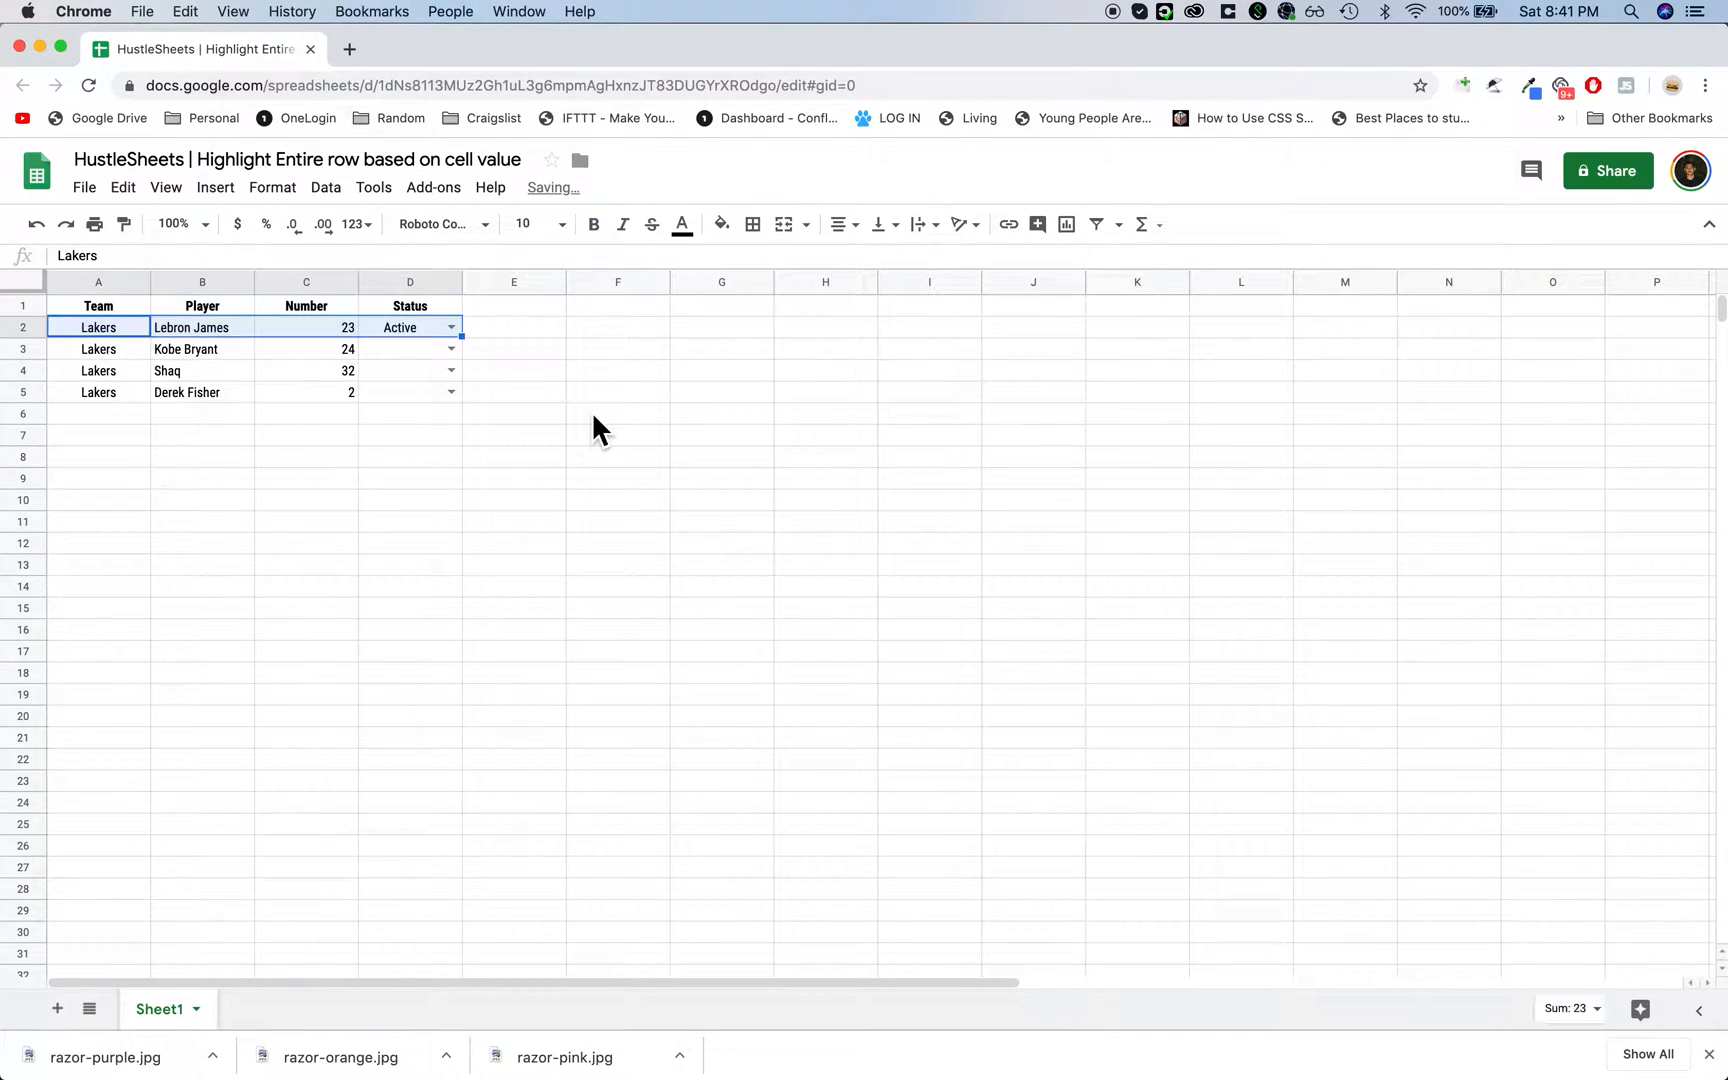
# Start a new conditional formatting rule from the Format menu.
pyautogui.click(405, 521)
pyautogui.click(272, 186)
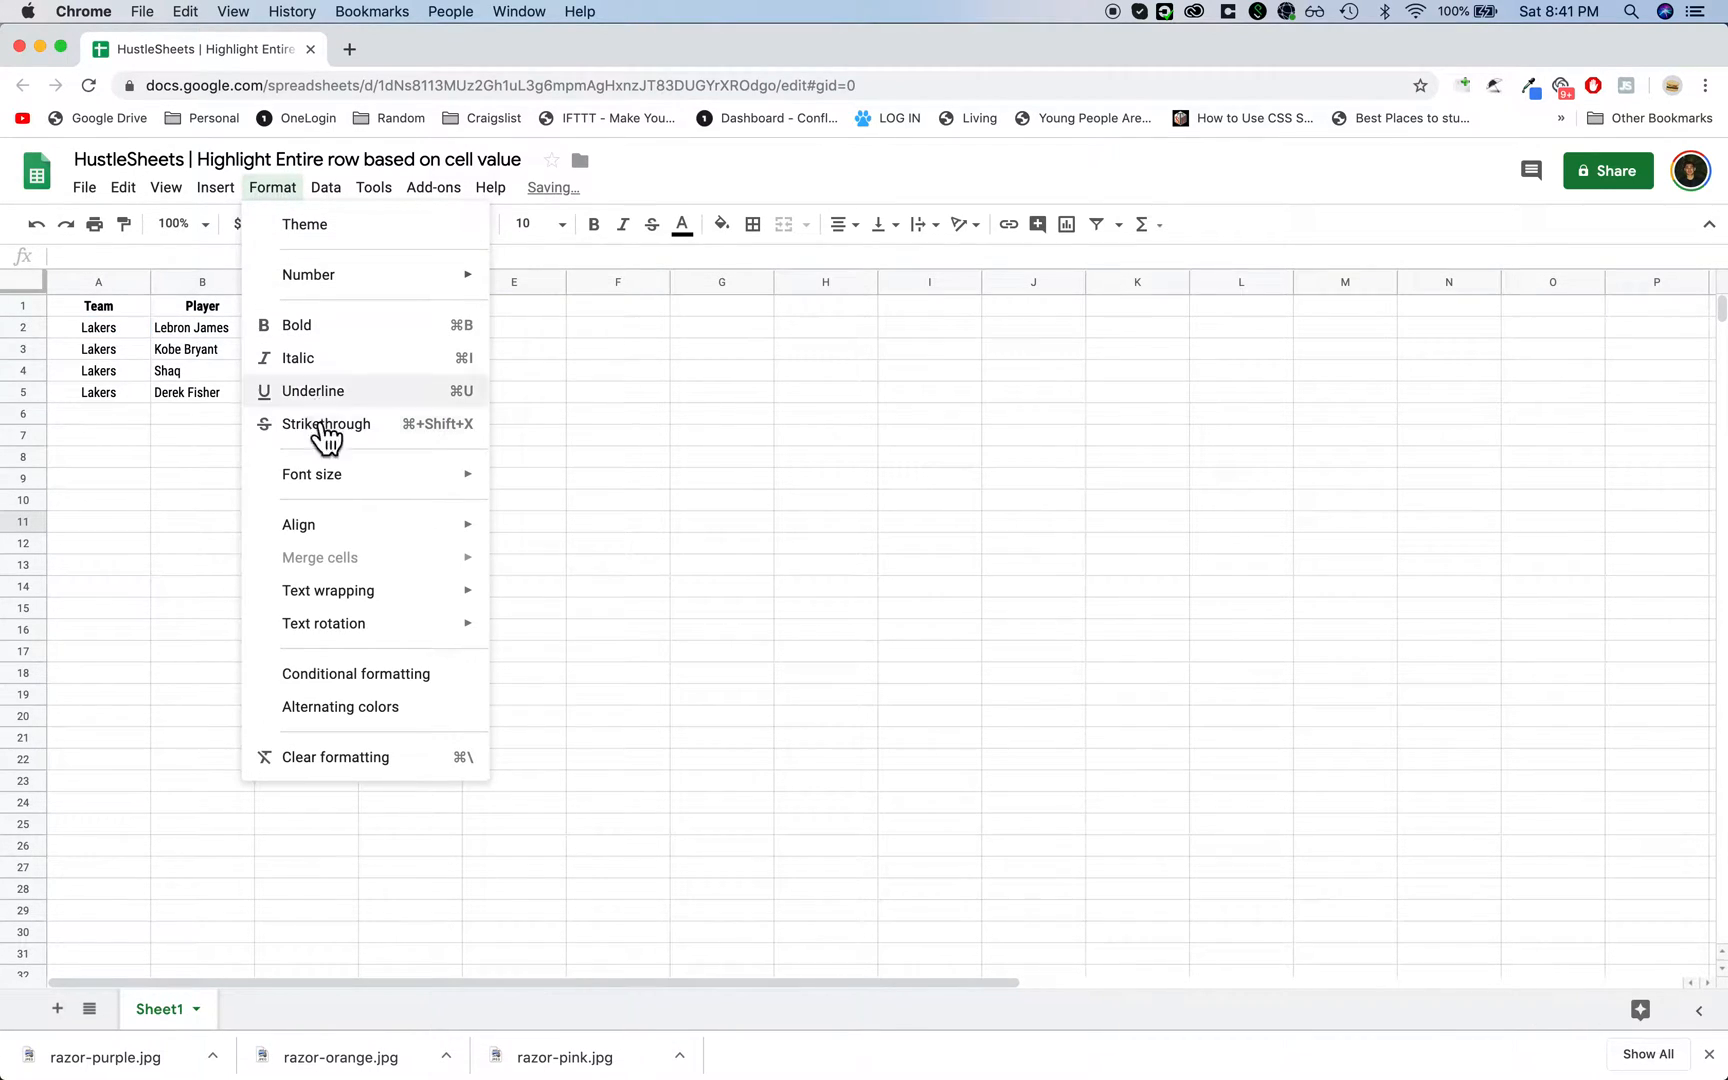
pyautogui.click(348, 674)
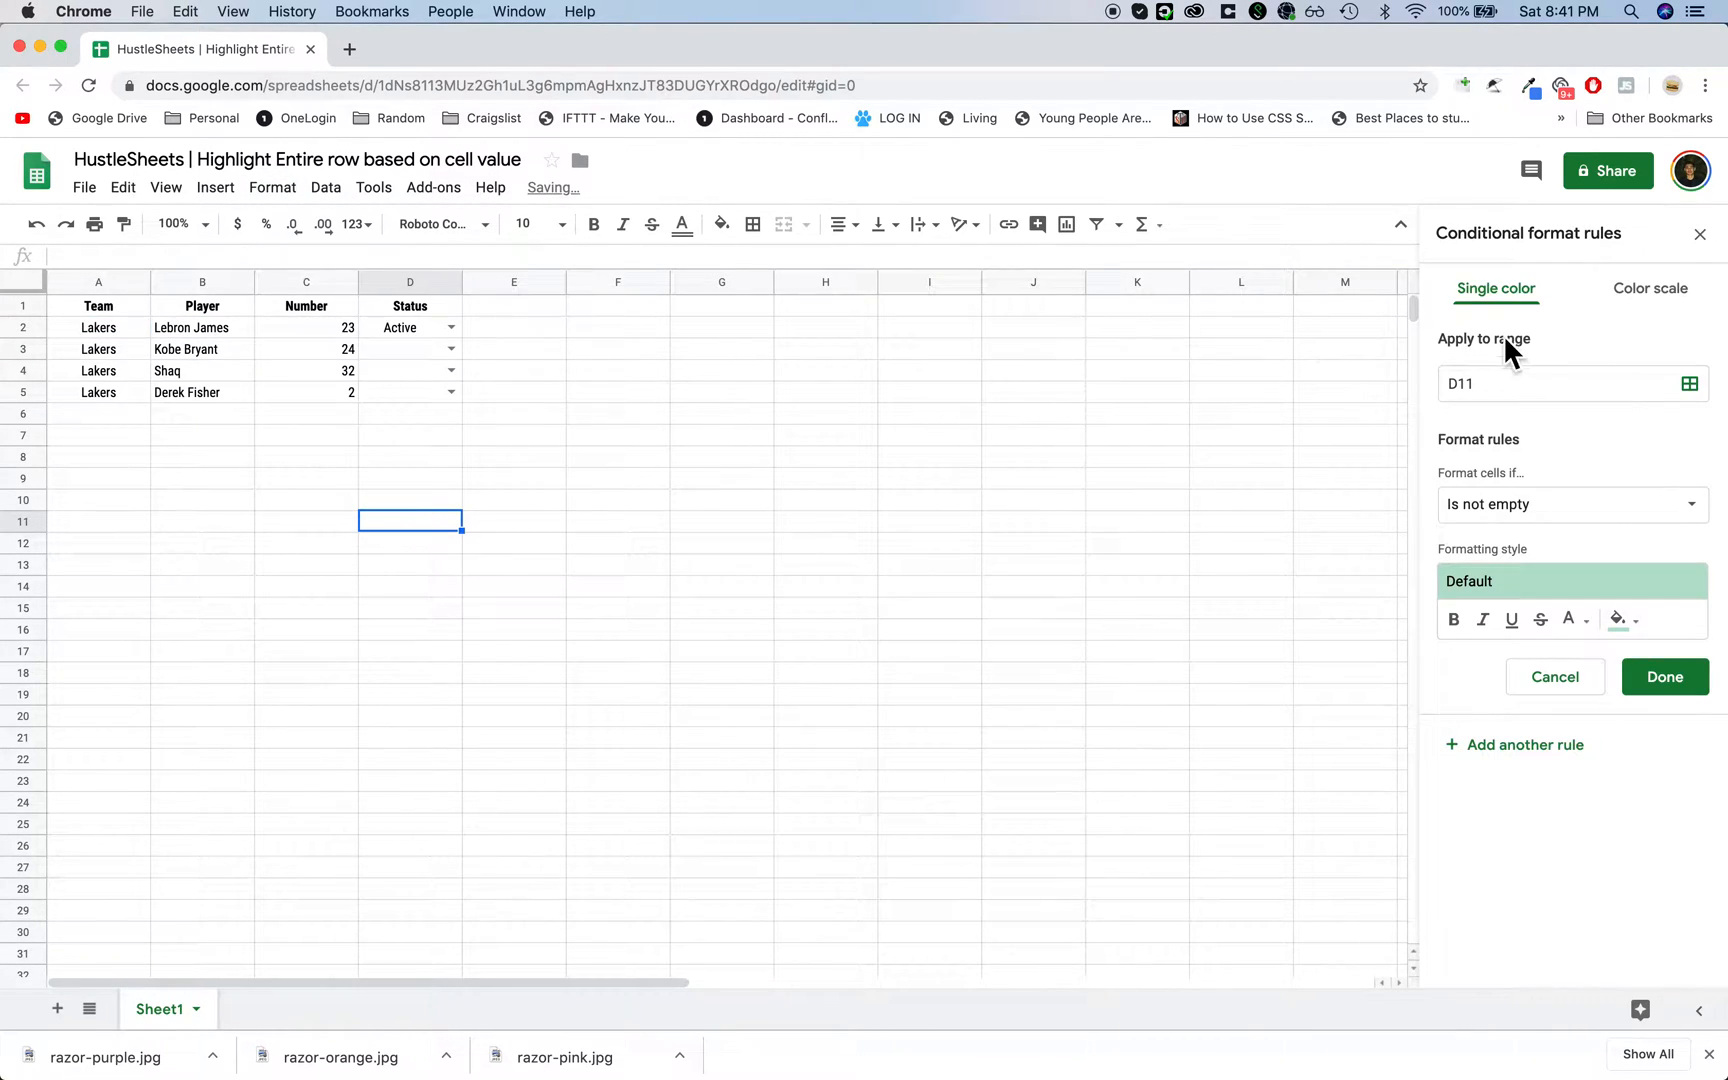
# Select the player data from row 2 down and set the rule's range to A2:D.
pyautogui.click(1689, 385)
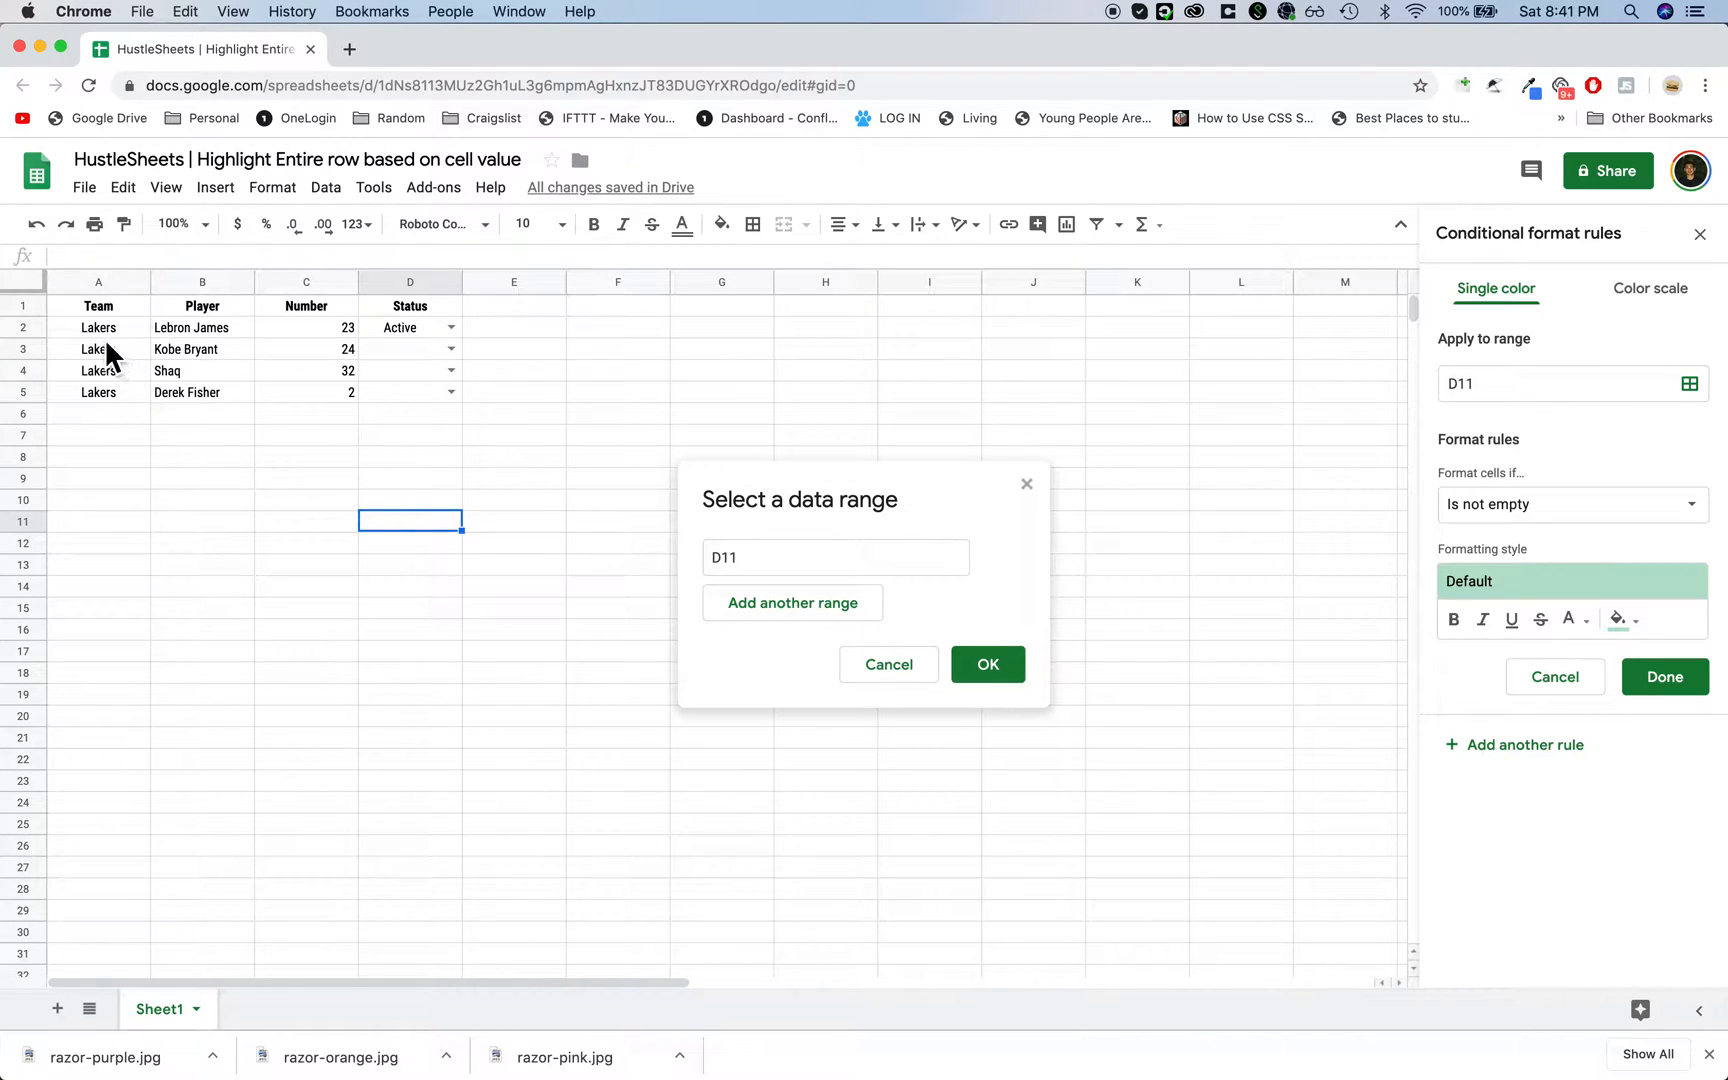
pyautogui.moveTo(105, 335)
pyautogui.mouseDown()
pyautogui.moveTo(433, 665)
pyautogui.moveTo(425, 686)
pyautogui.mouseUp()
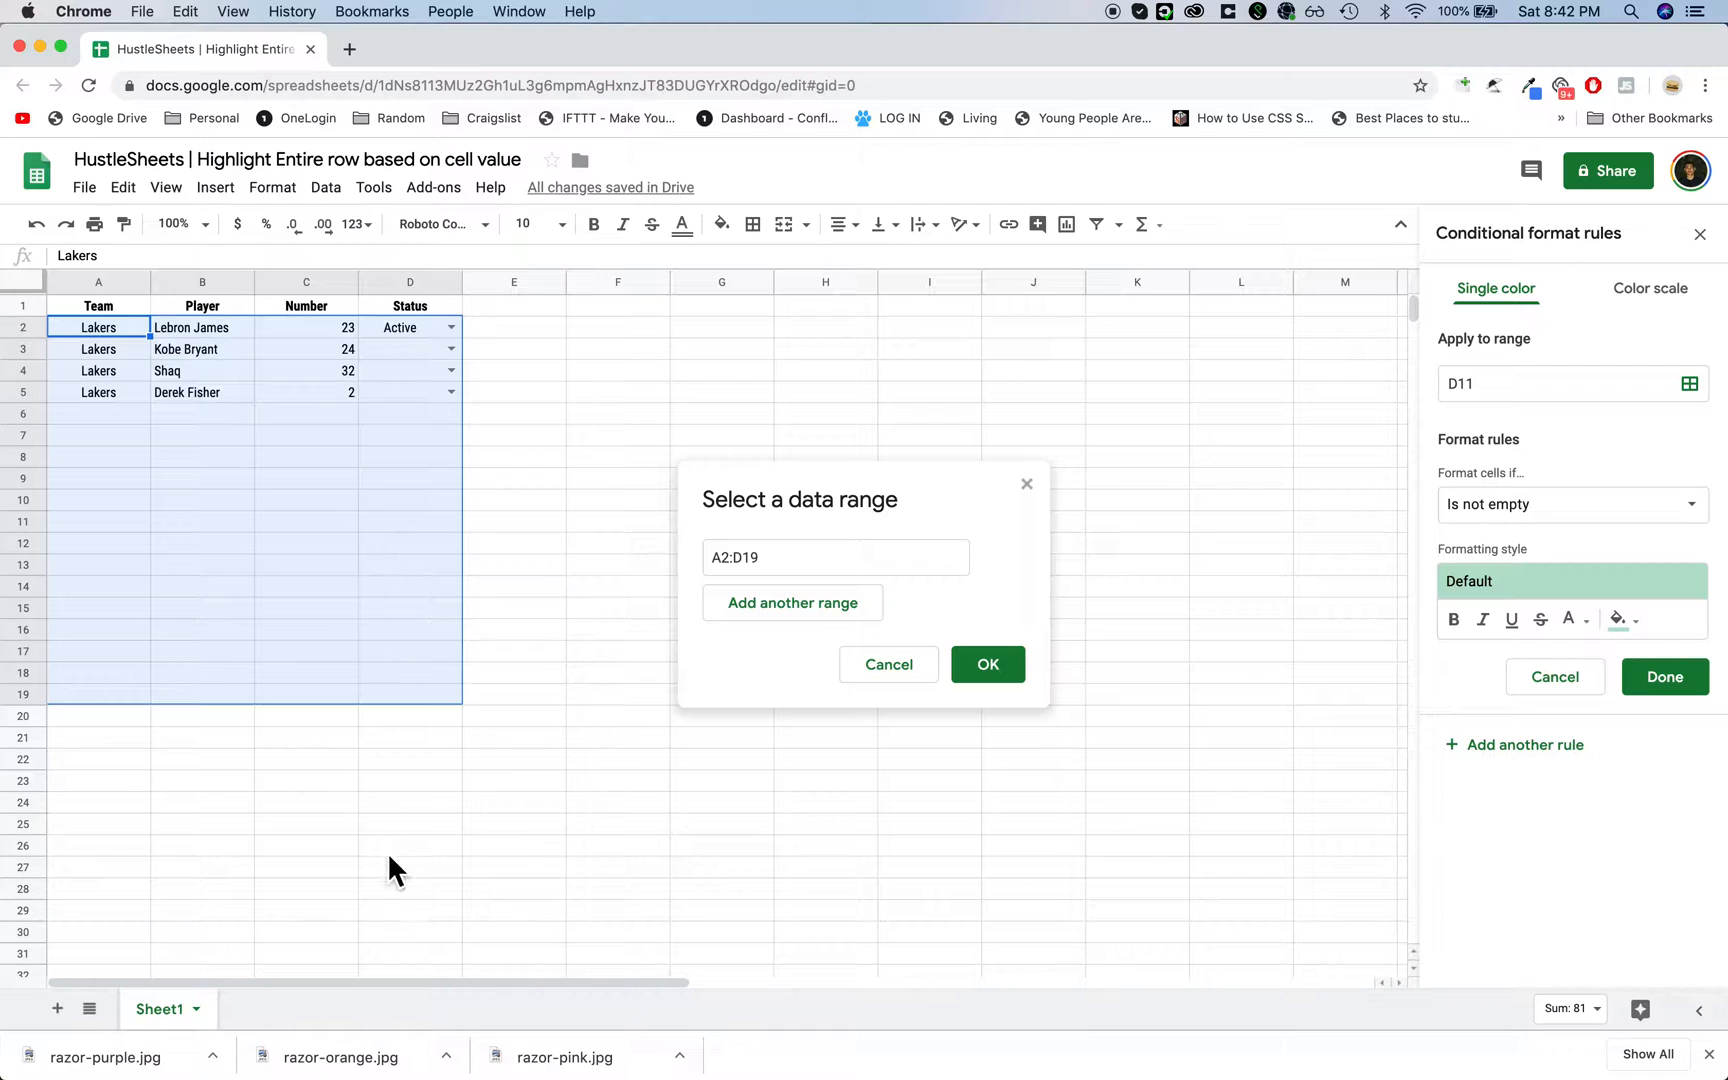
pyautogui.click(793, 567)
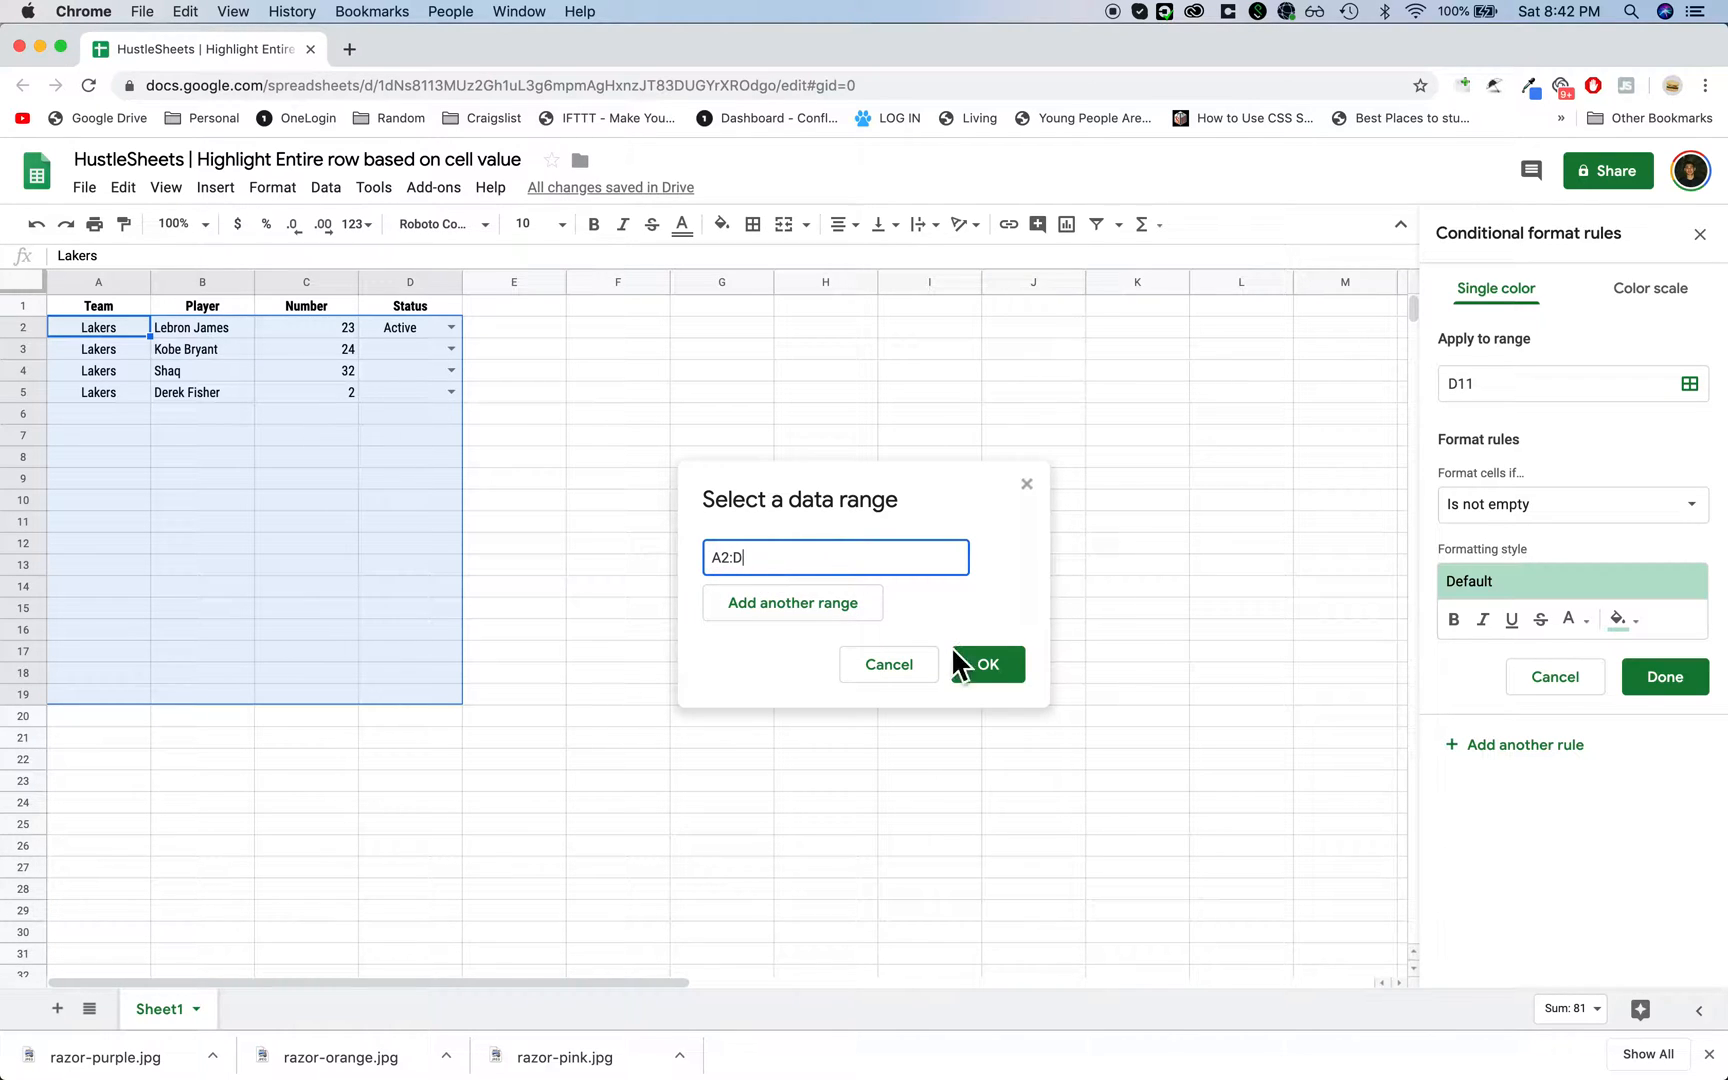
pyautogui.click(978, 669)
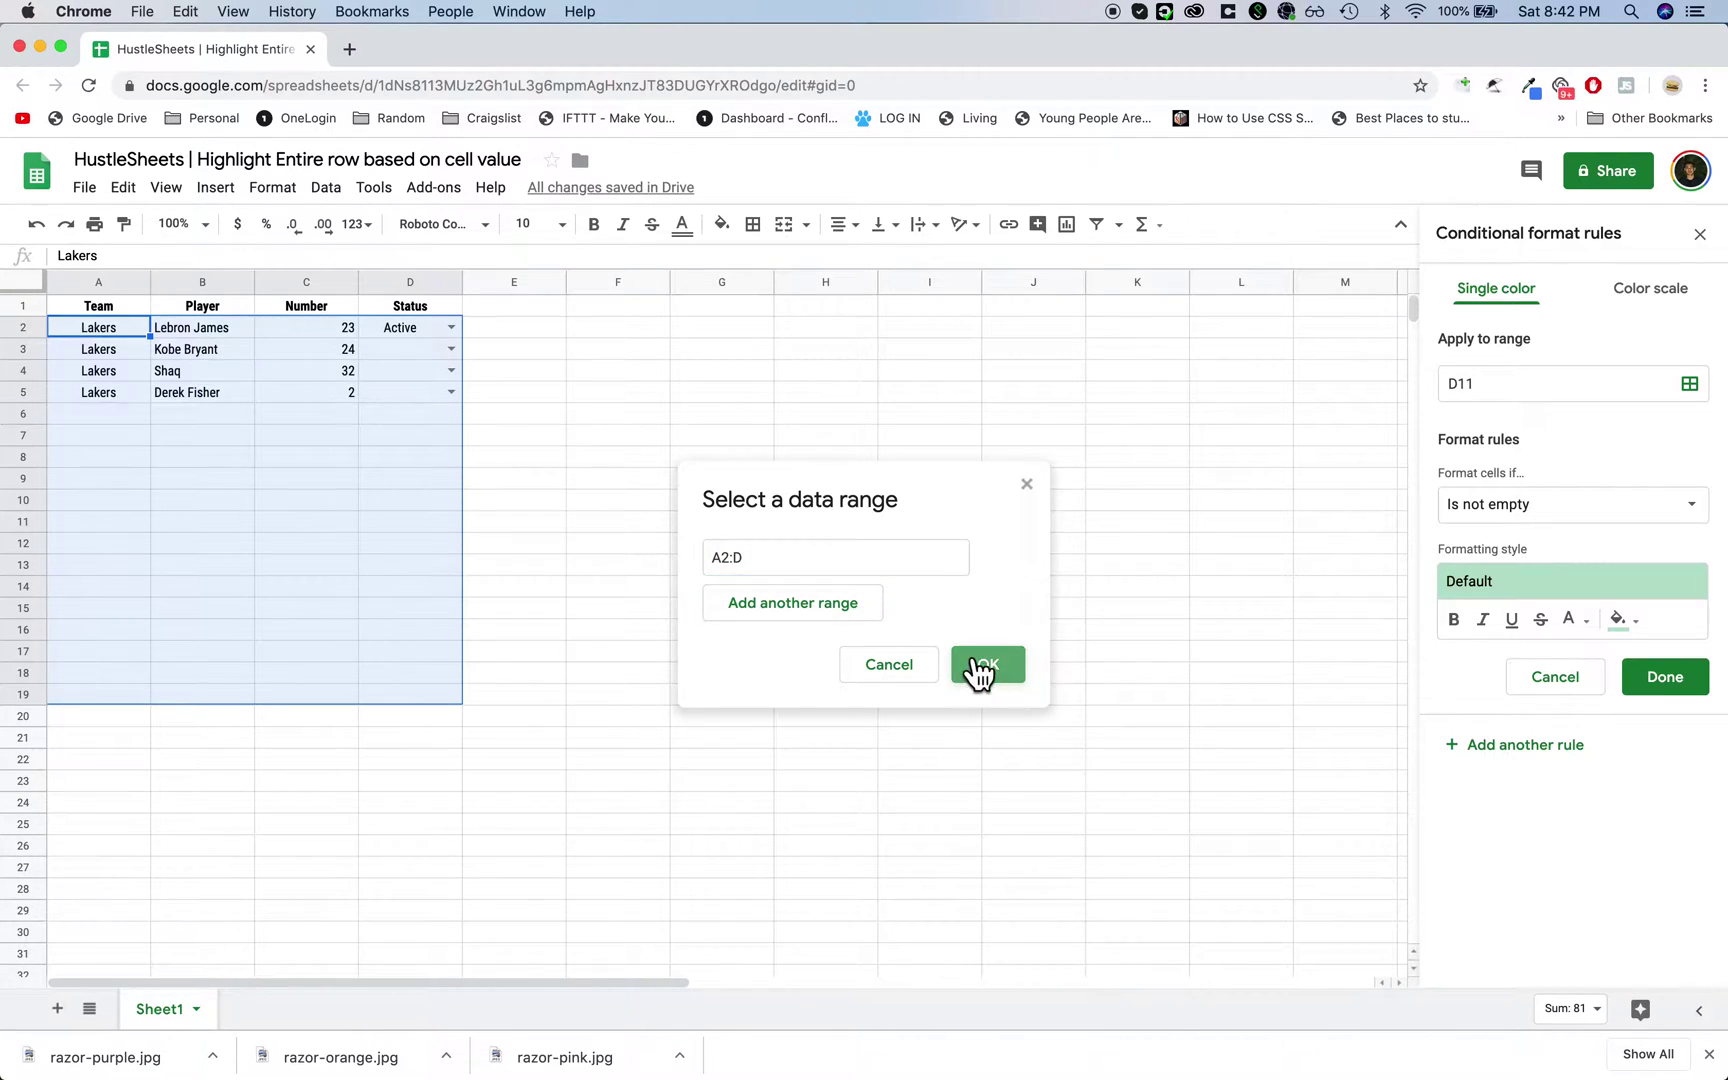
# Set the condition to 'Custom formula is' and enter =D2:D="Active".
pyautogui.click(1499, 520)
pyautogui.scroll(-2, 1536, 959)
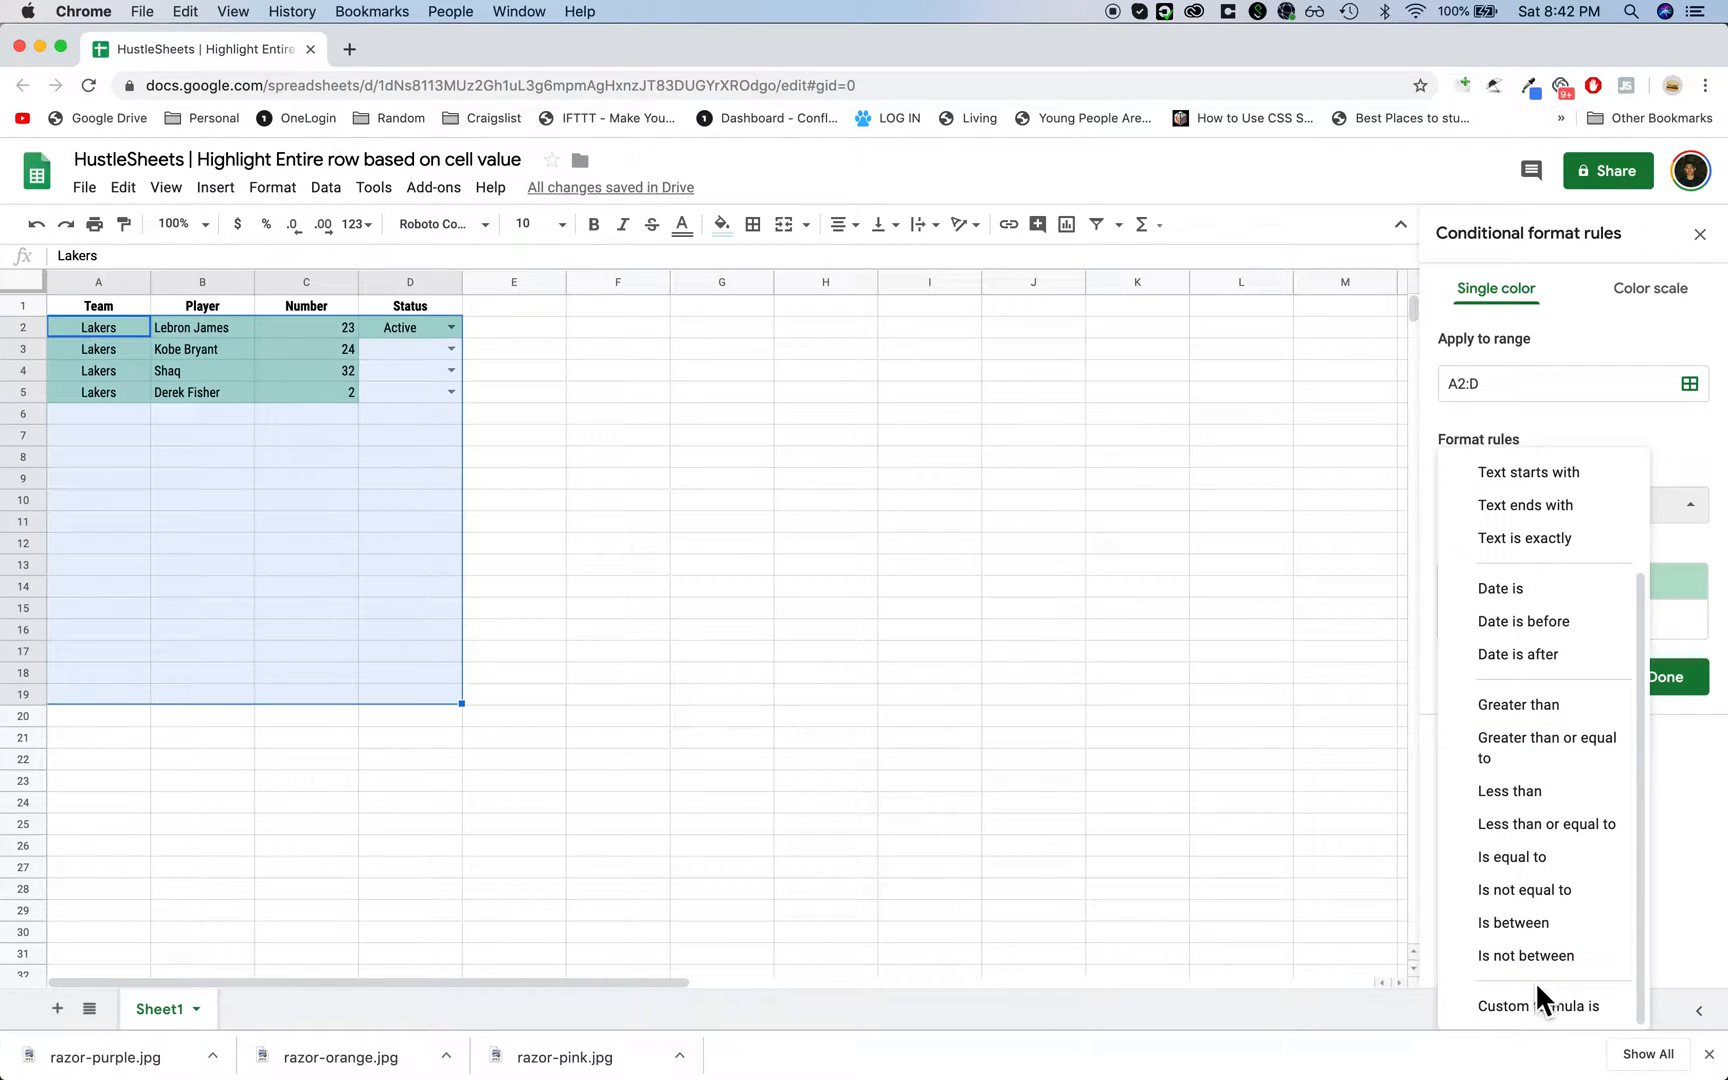
pyautogui.click(1540, 999)
pyautogui.click(1555, 552)
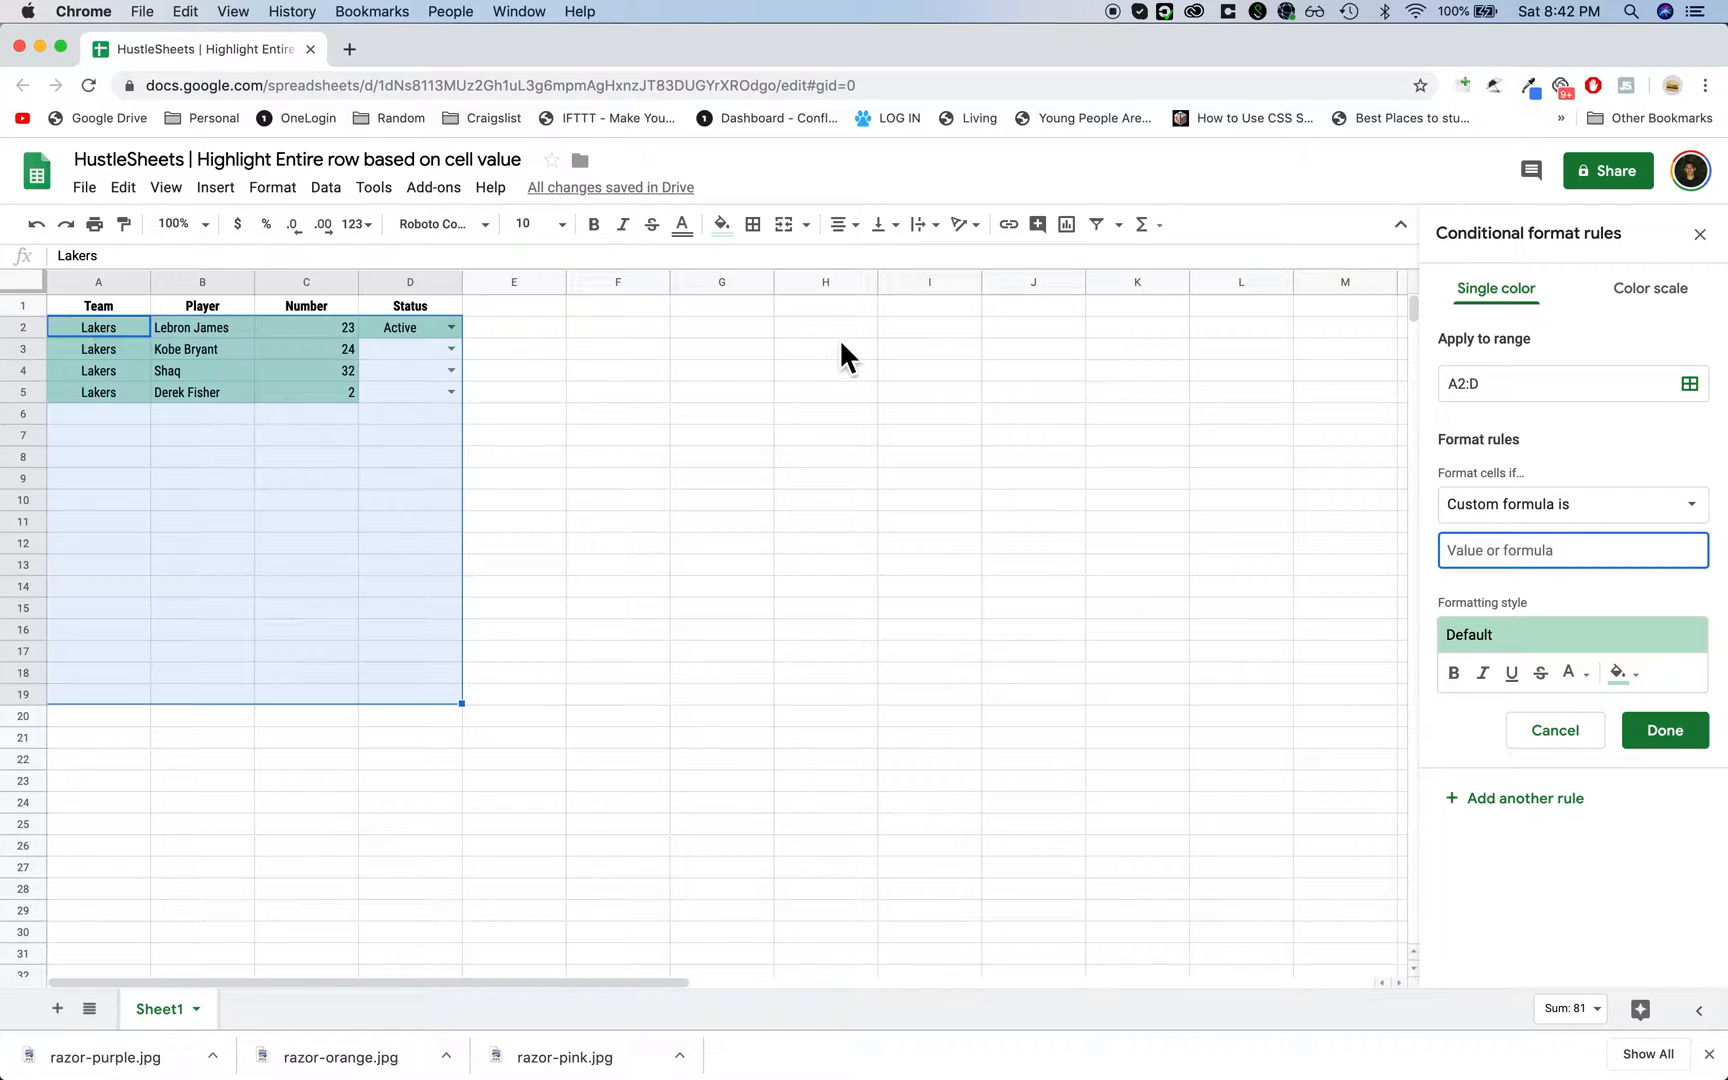
pyautogui.write('=')
pyautogui.write(':D=')
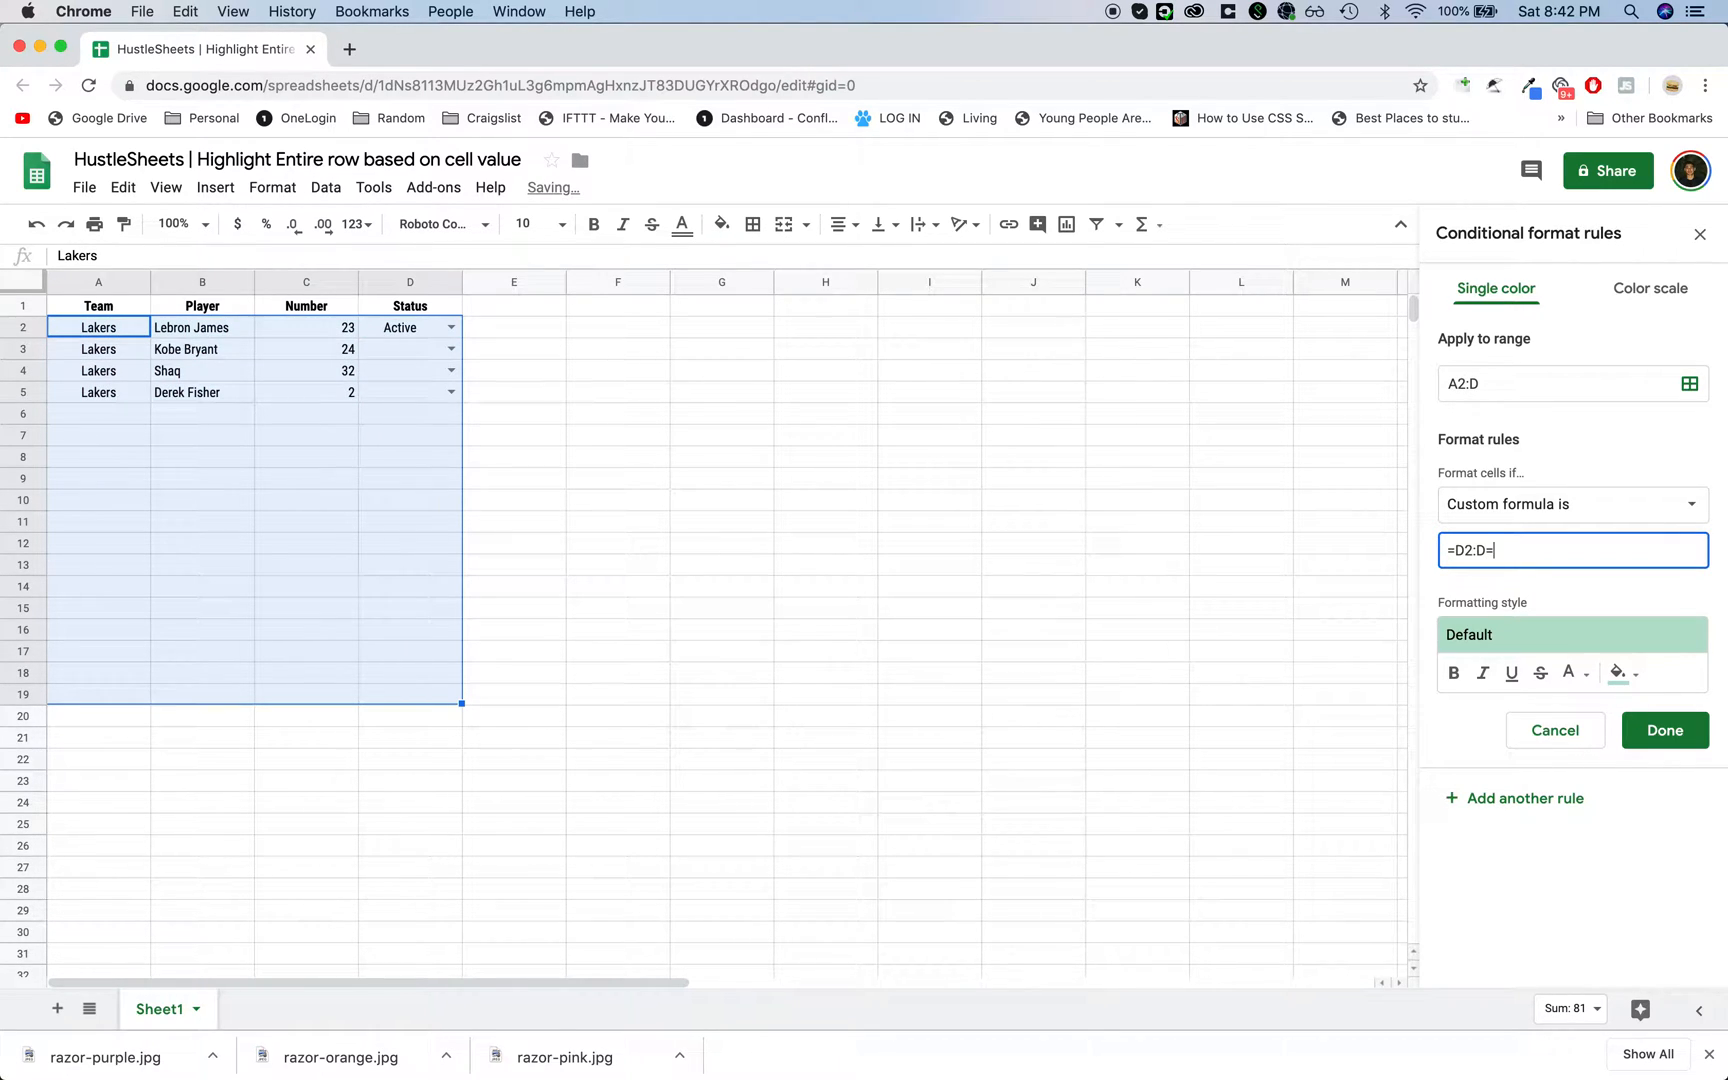
pyautogui.write('ac')
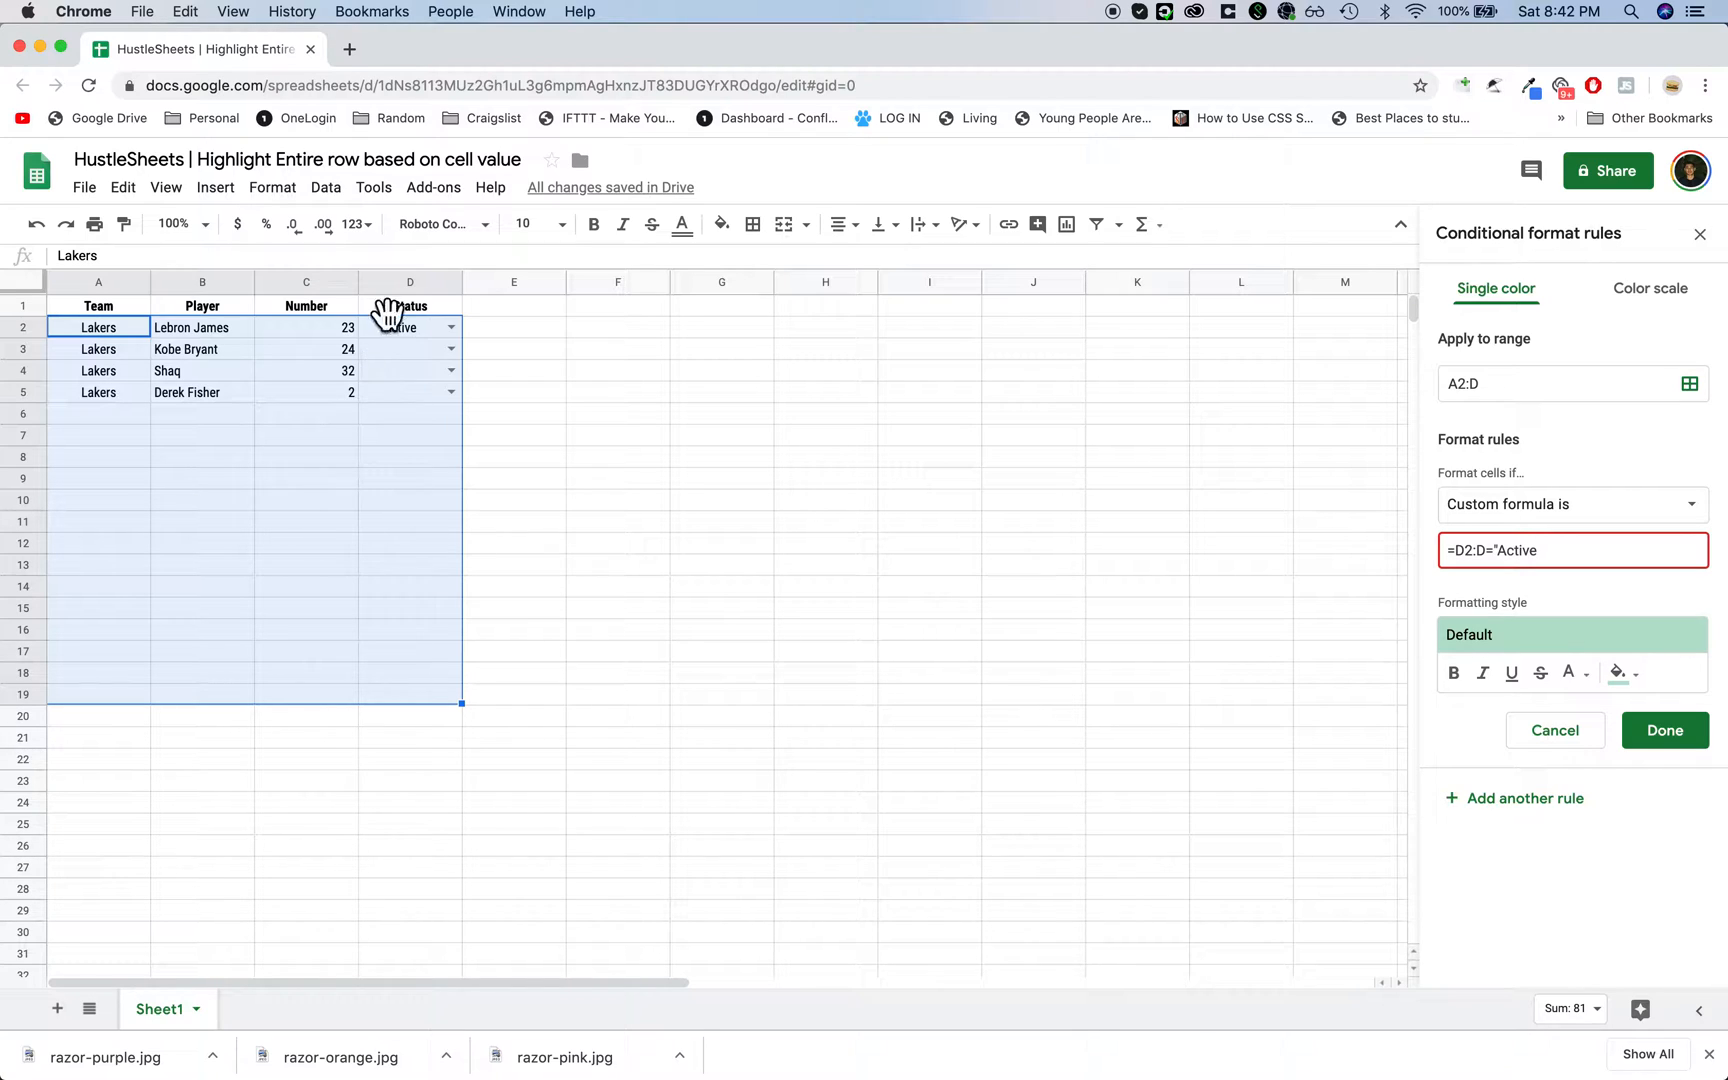
pyautogui.write('"')
# Commit the formula, then edit its column references and apply it.
pyautogui.click(1498, 881)
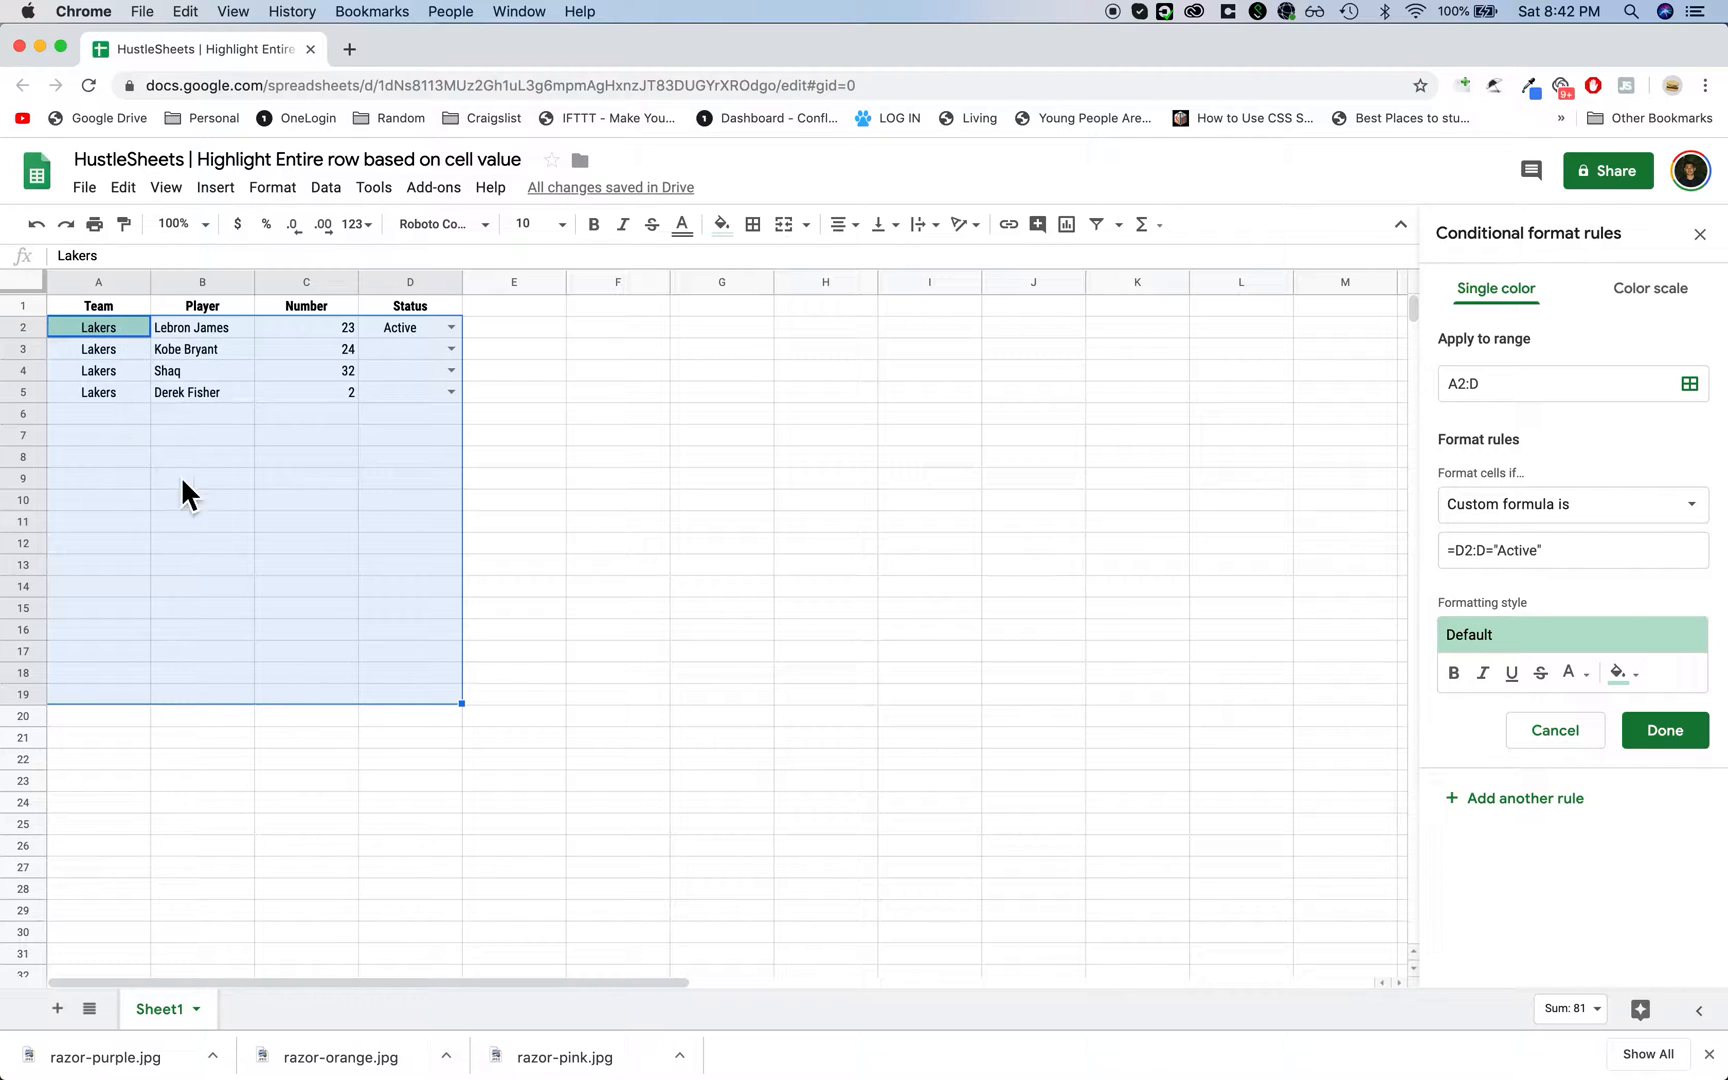
pyautogui.click(1455, 557)
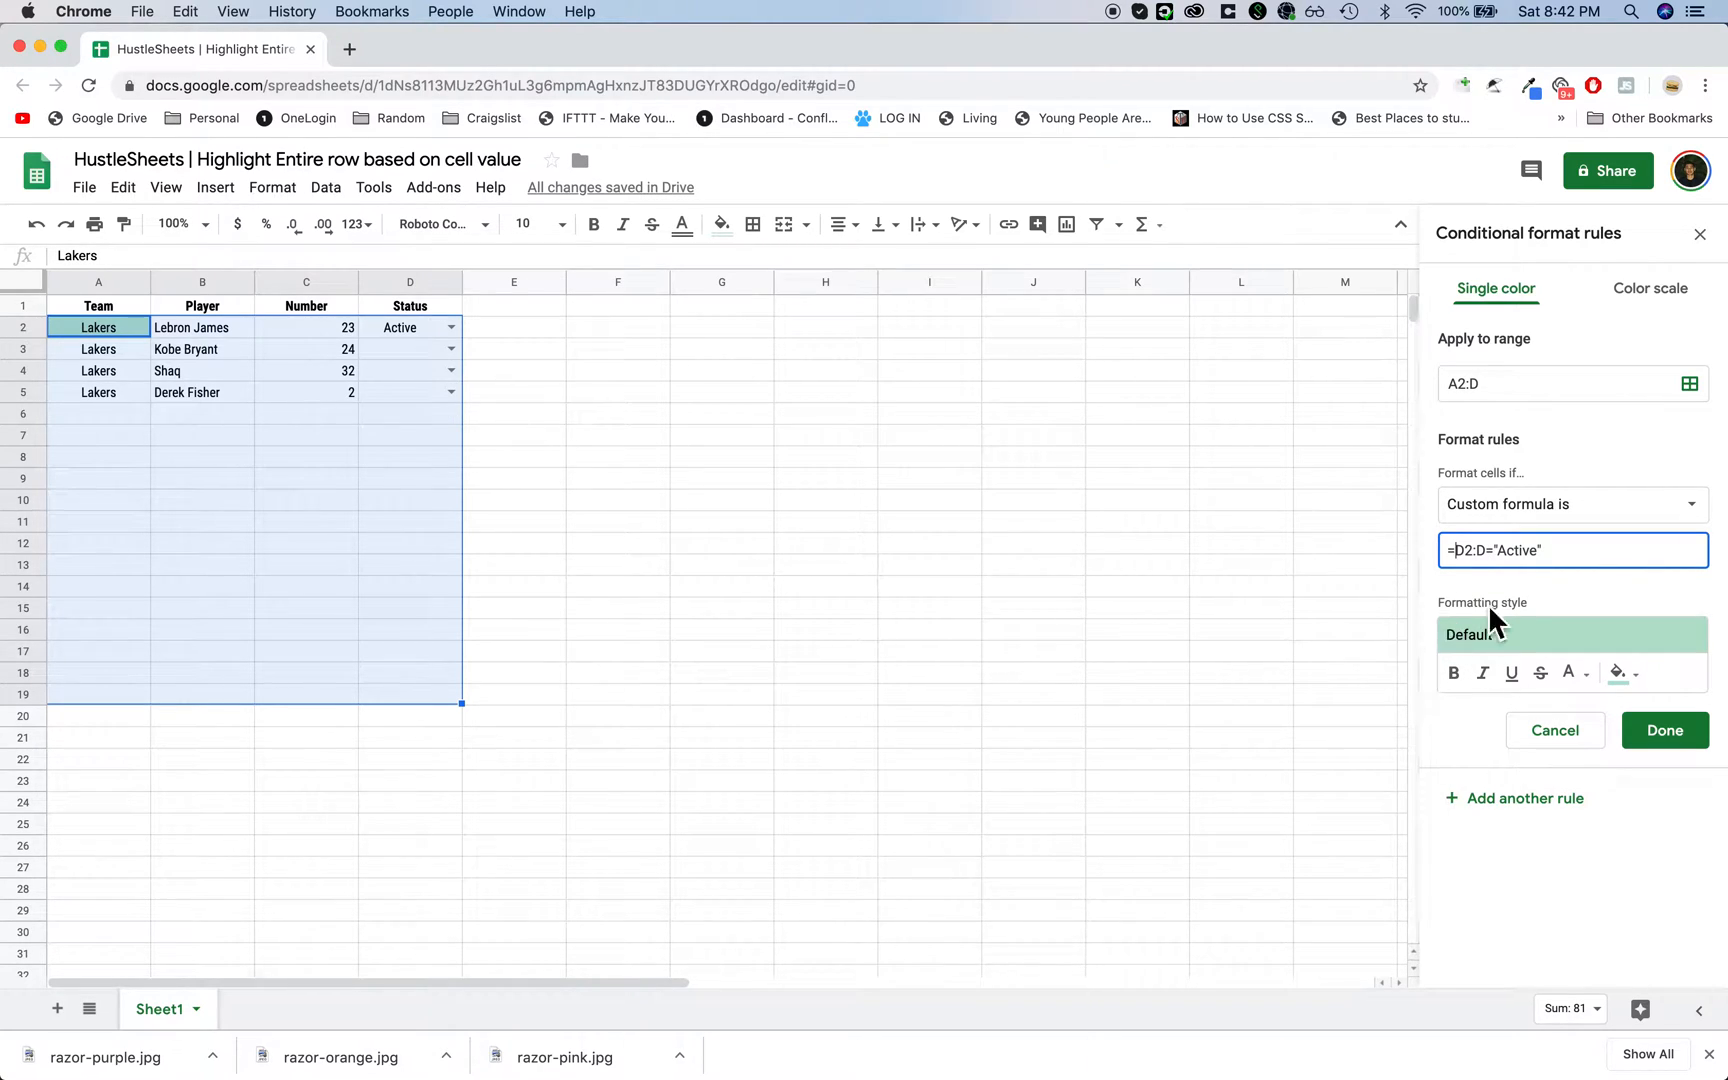
pyautogui.write('$')
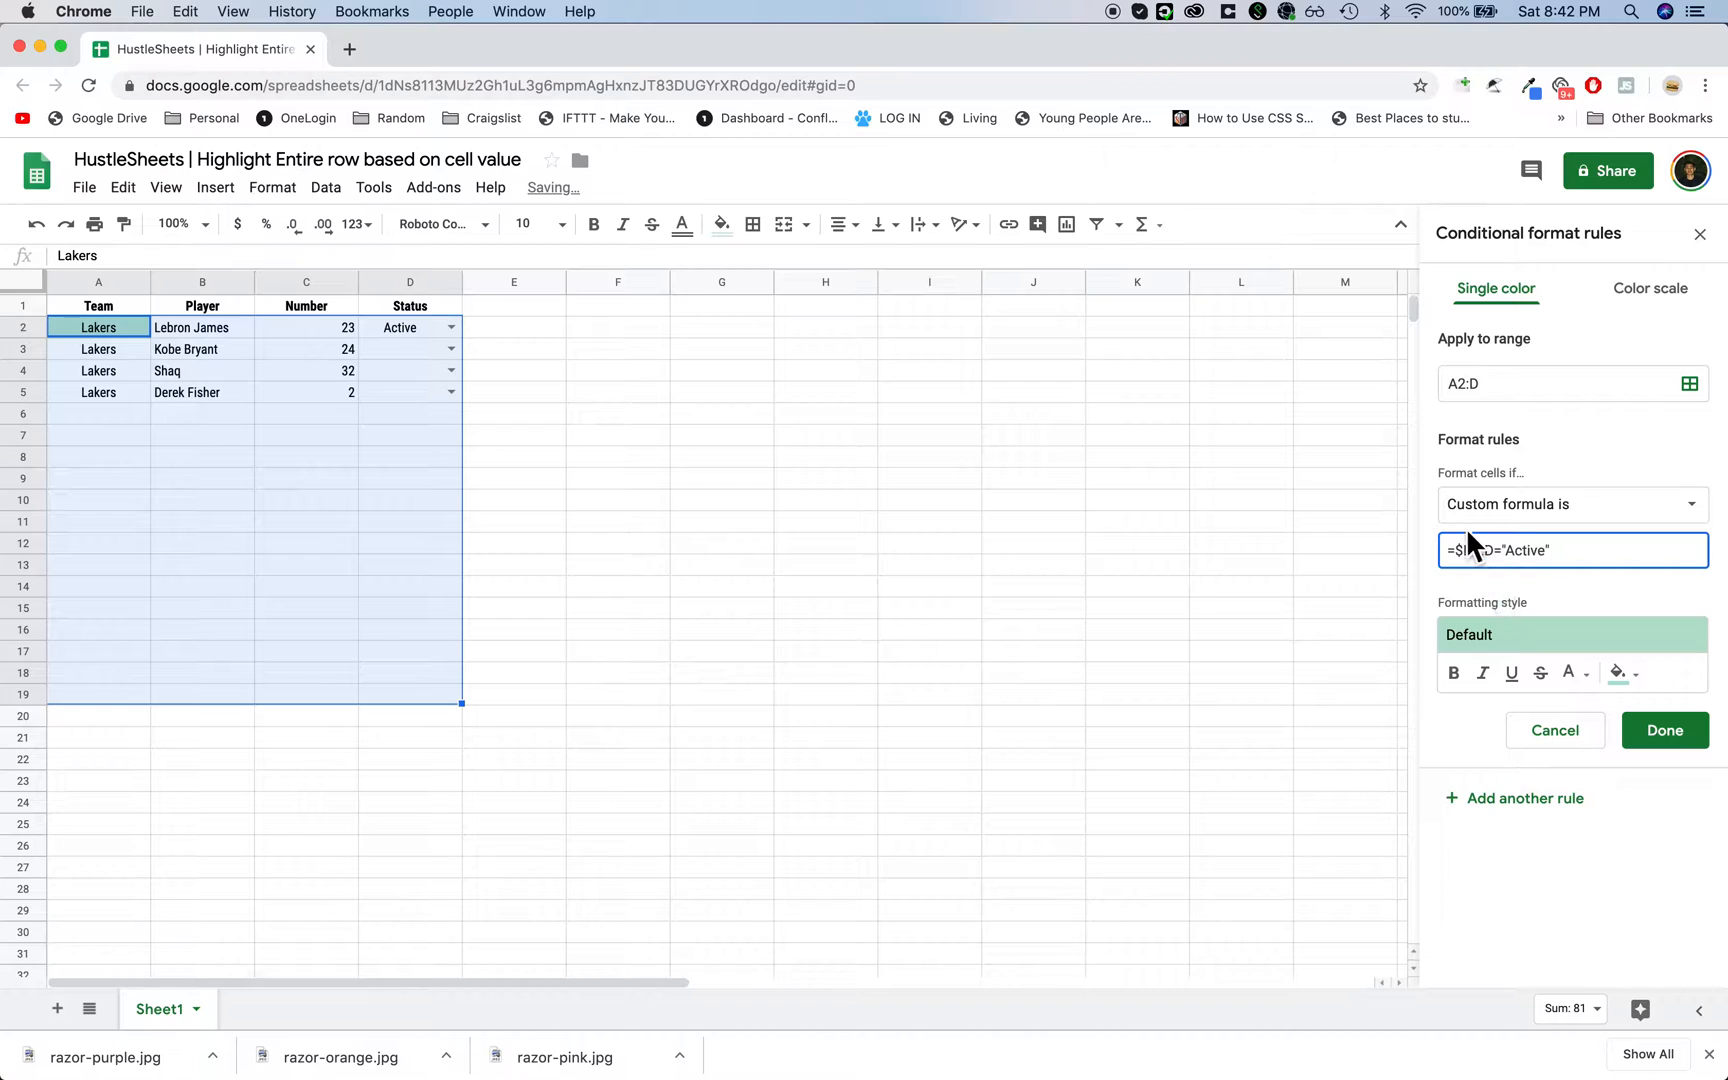
pyautogui.click(1487, 550)
pyautogui.write('$')
pyautogui.click(1455, 736)
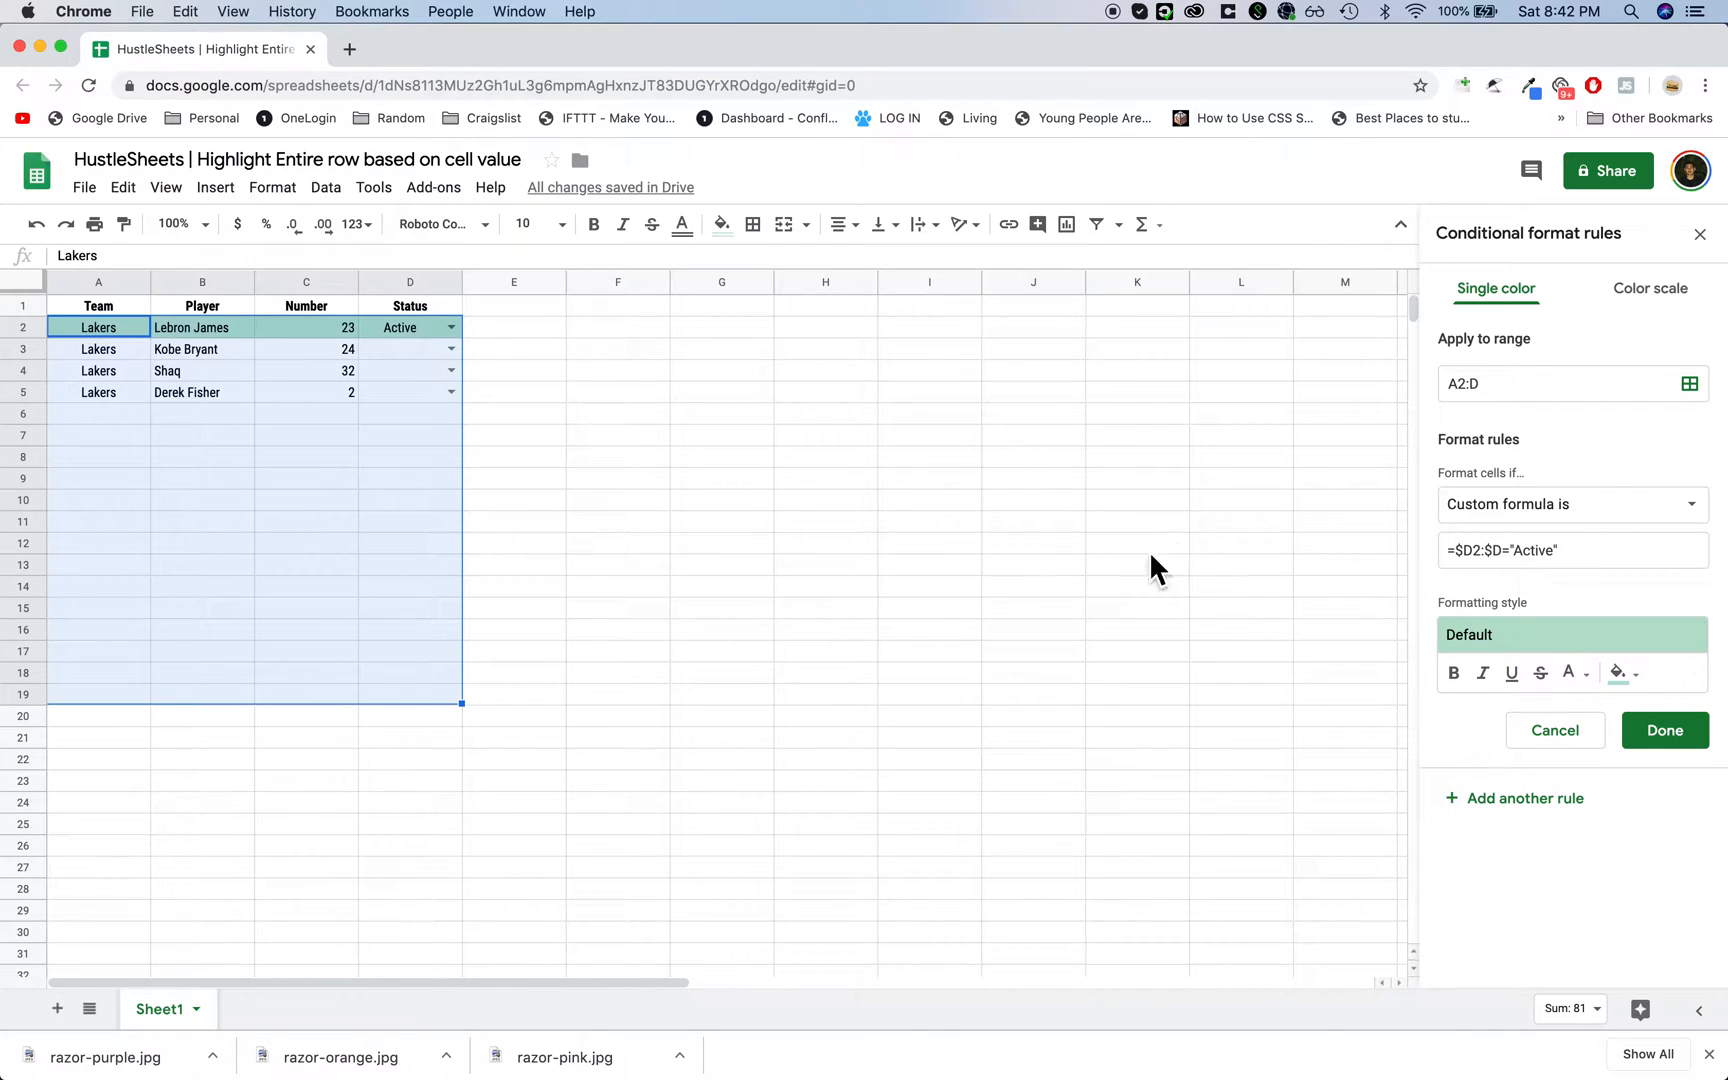
# Widen the covered range to A2:E, then narrow it back to A2:D.
pyautogui.click(1539, 396)
pyautogui.press('BackSpace')
pyautogui.write('E')
pyautogui.click(1485, 926)
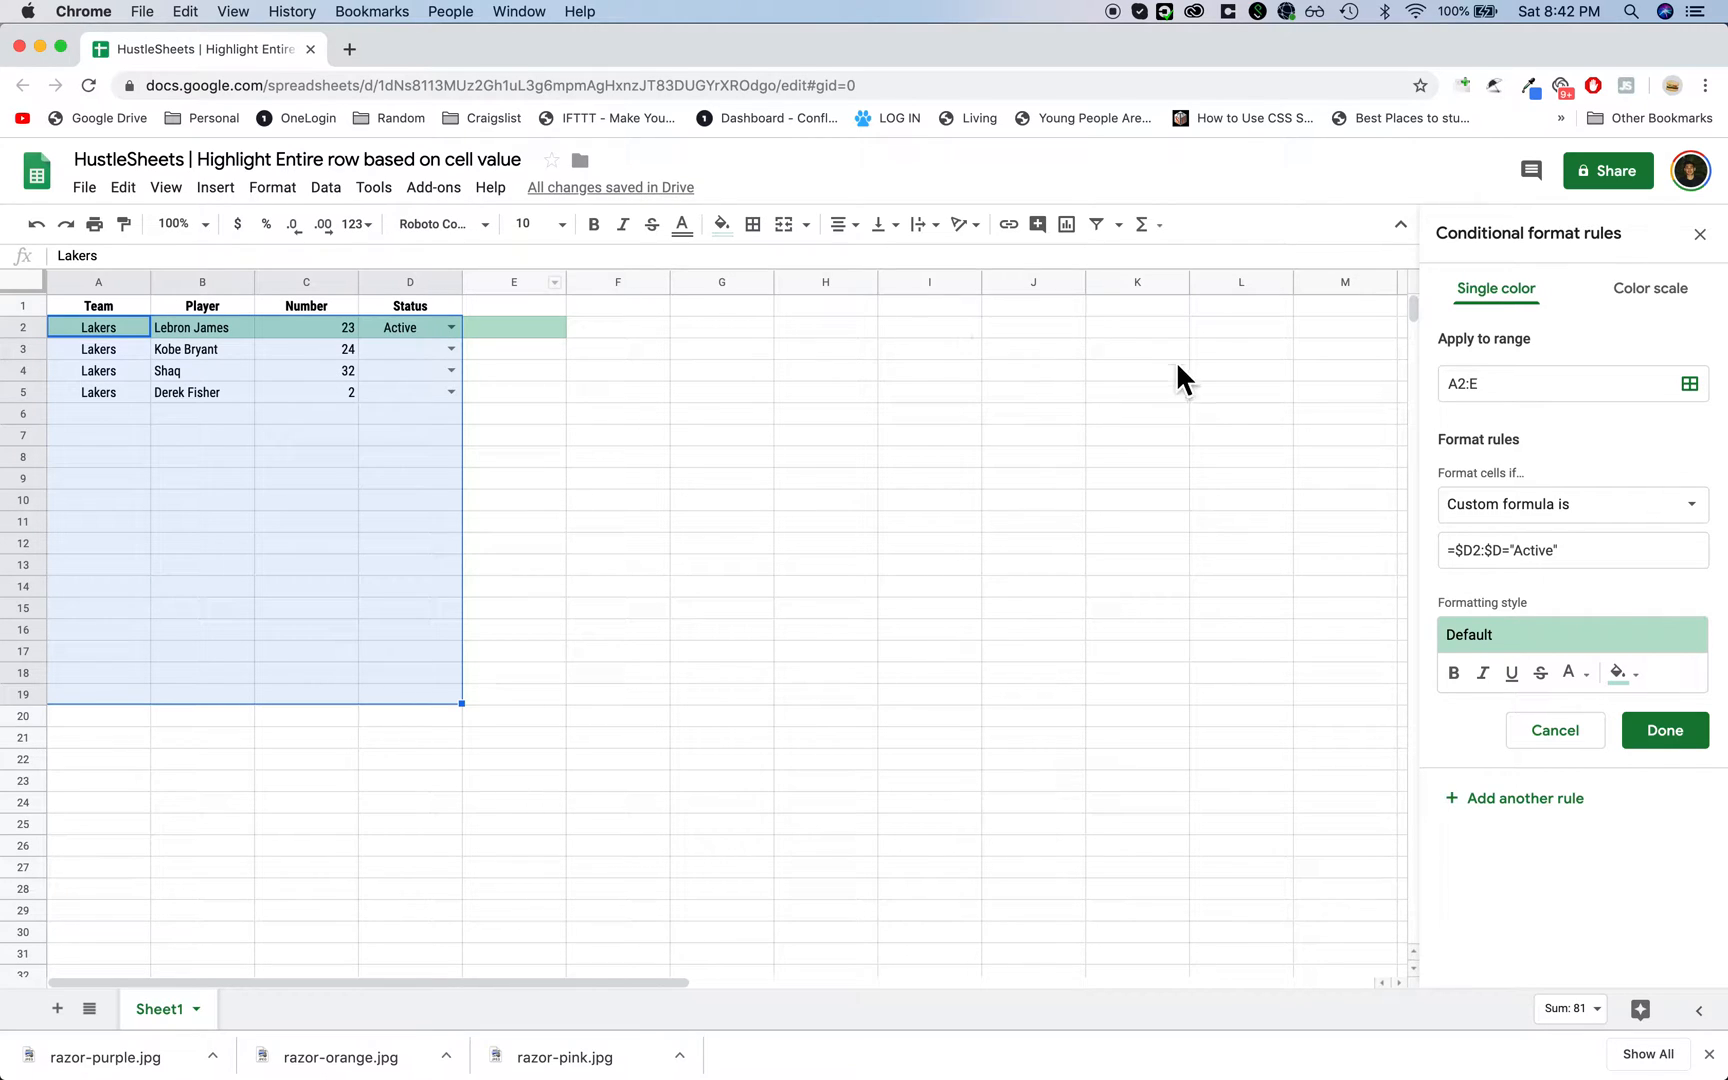
pyautogui.click(1548, 399)
pyautogui.write('D')
pyautogui.click(1536, 876)
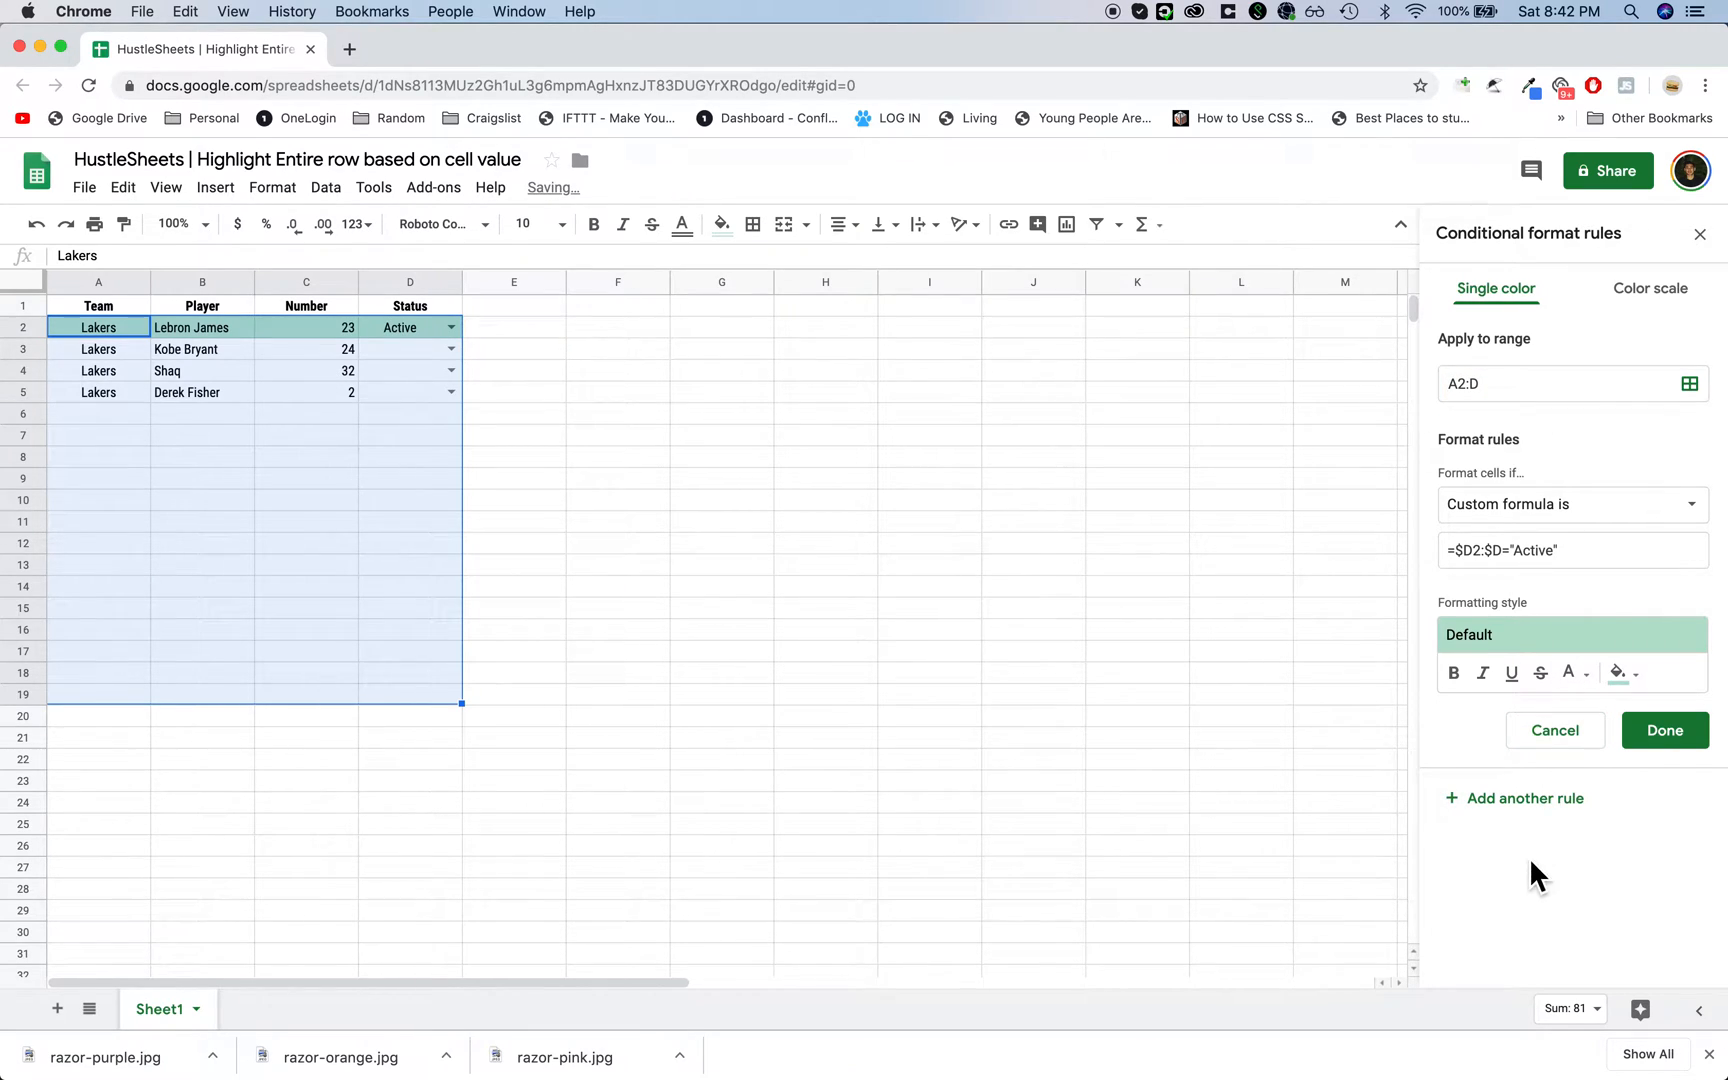
# Correct the formula to =$D2:$D="Active" so row 2 shades fully green.
pyautogui.click(1465, 560)
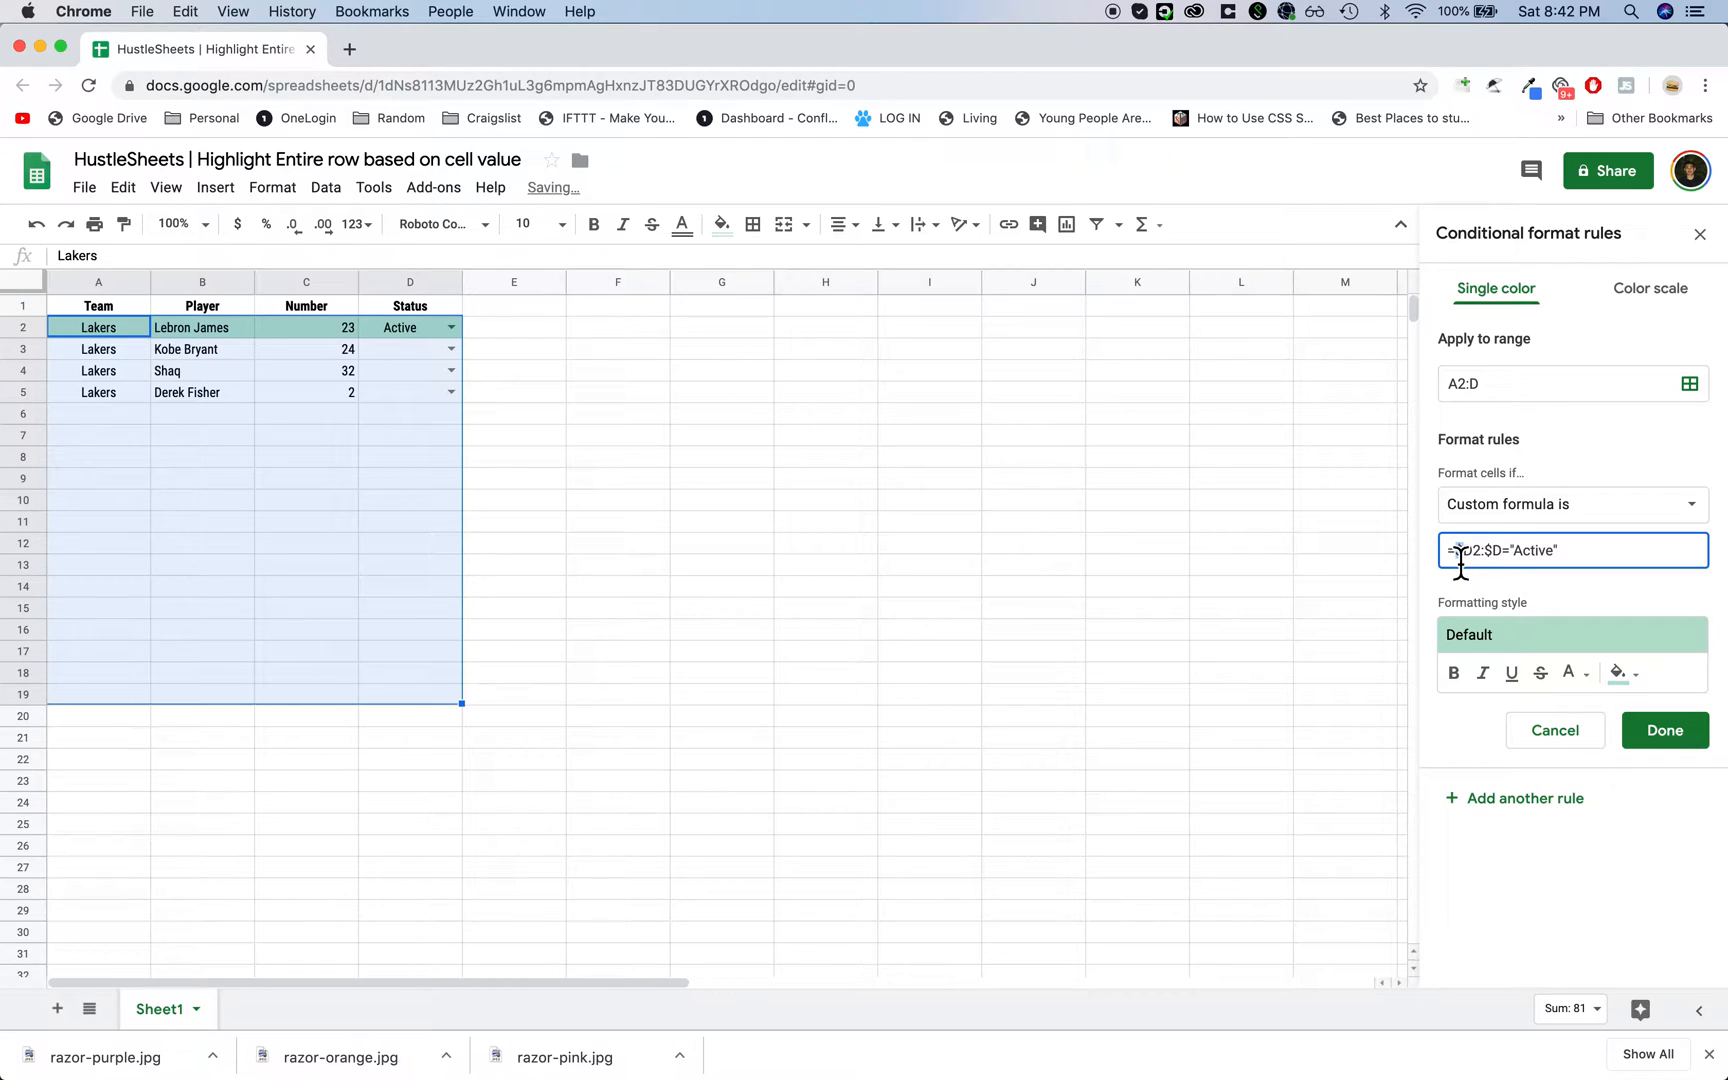
pyautogui.press('BackSpace')
pyautogui.write('D')
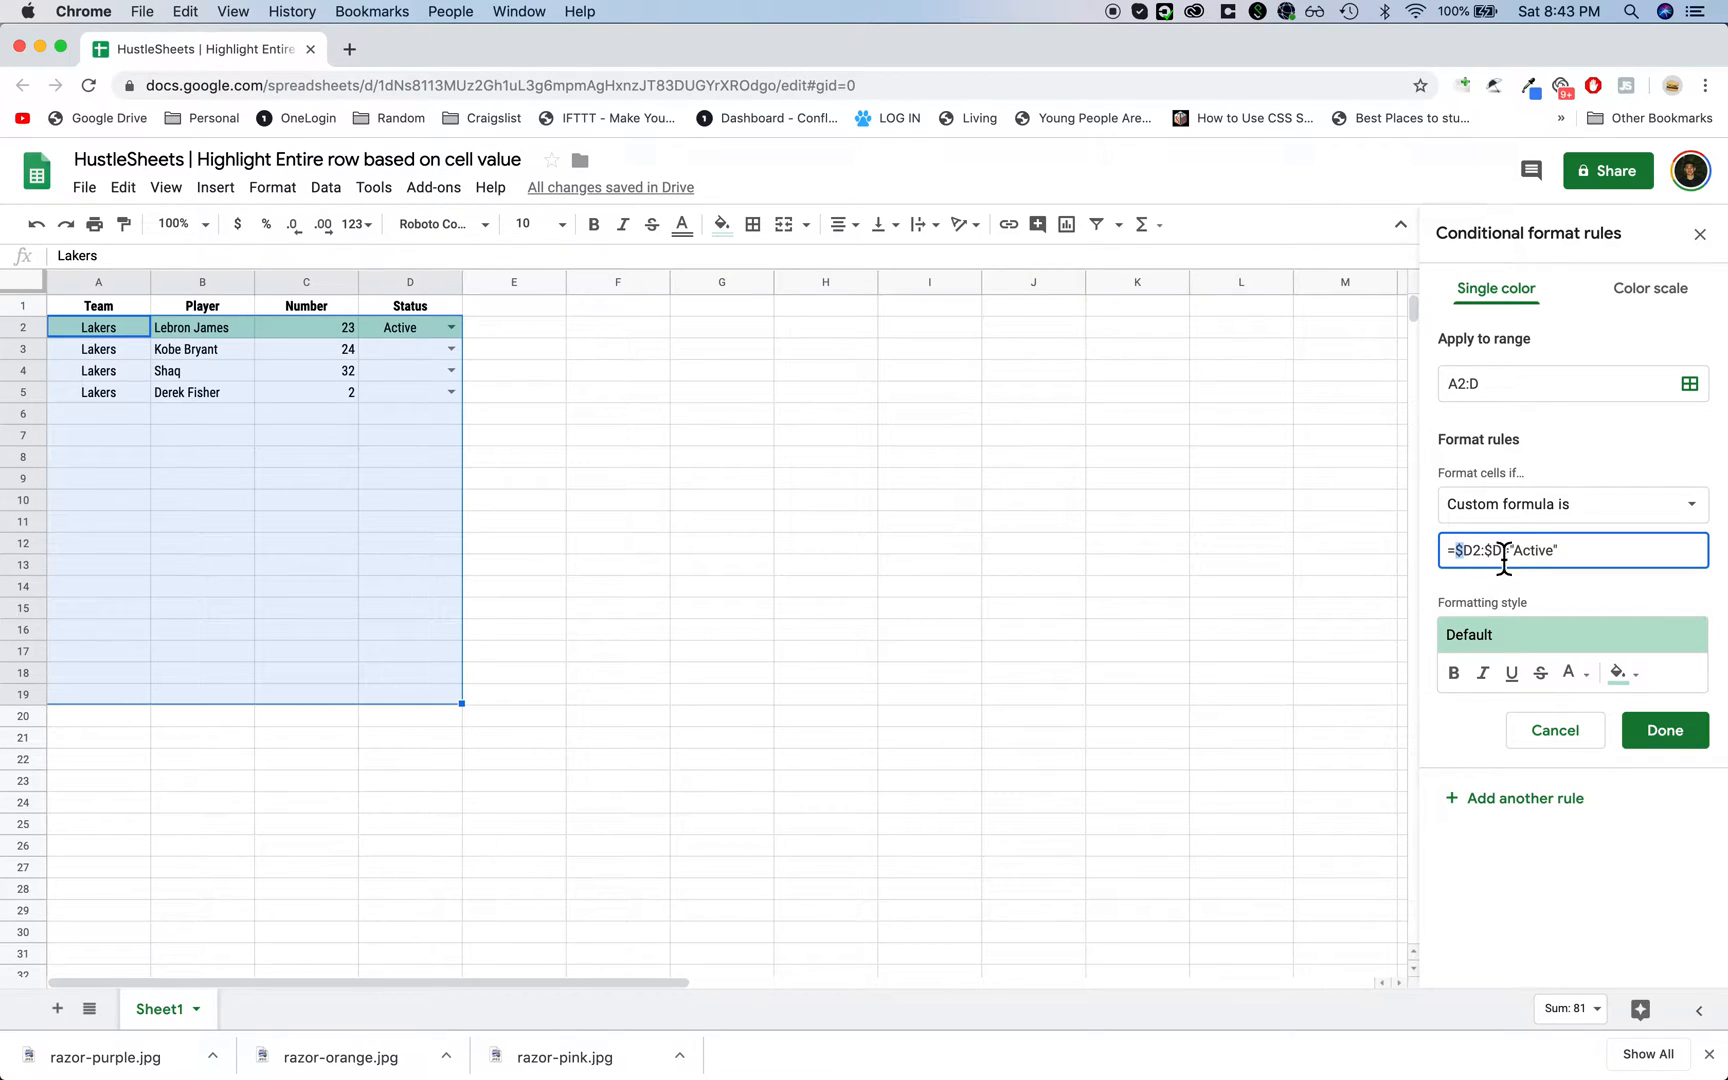
pyautogui.click(1494, 554)
pyautogui.press('Delete')
pyautogui.click(1506, 949)
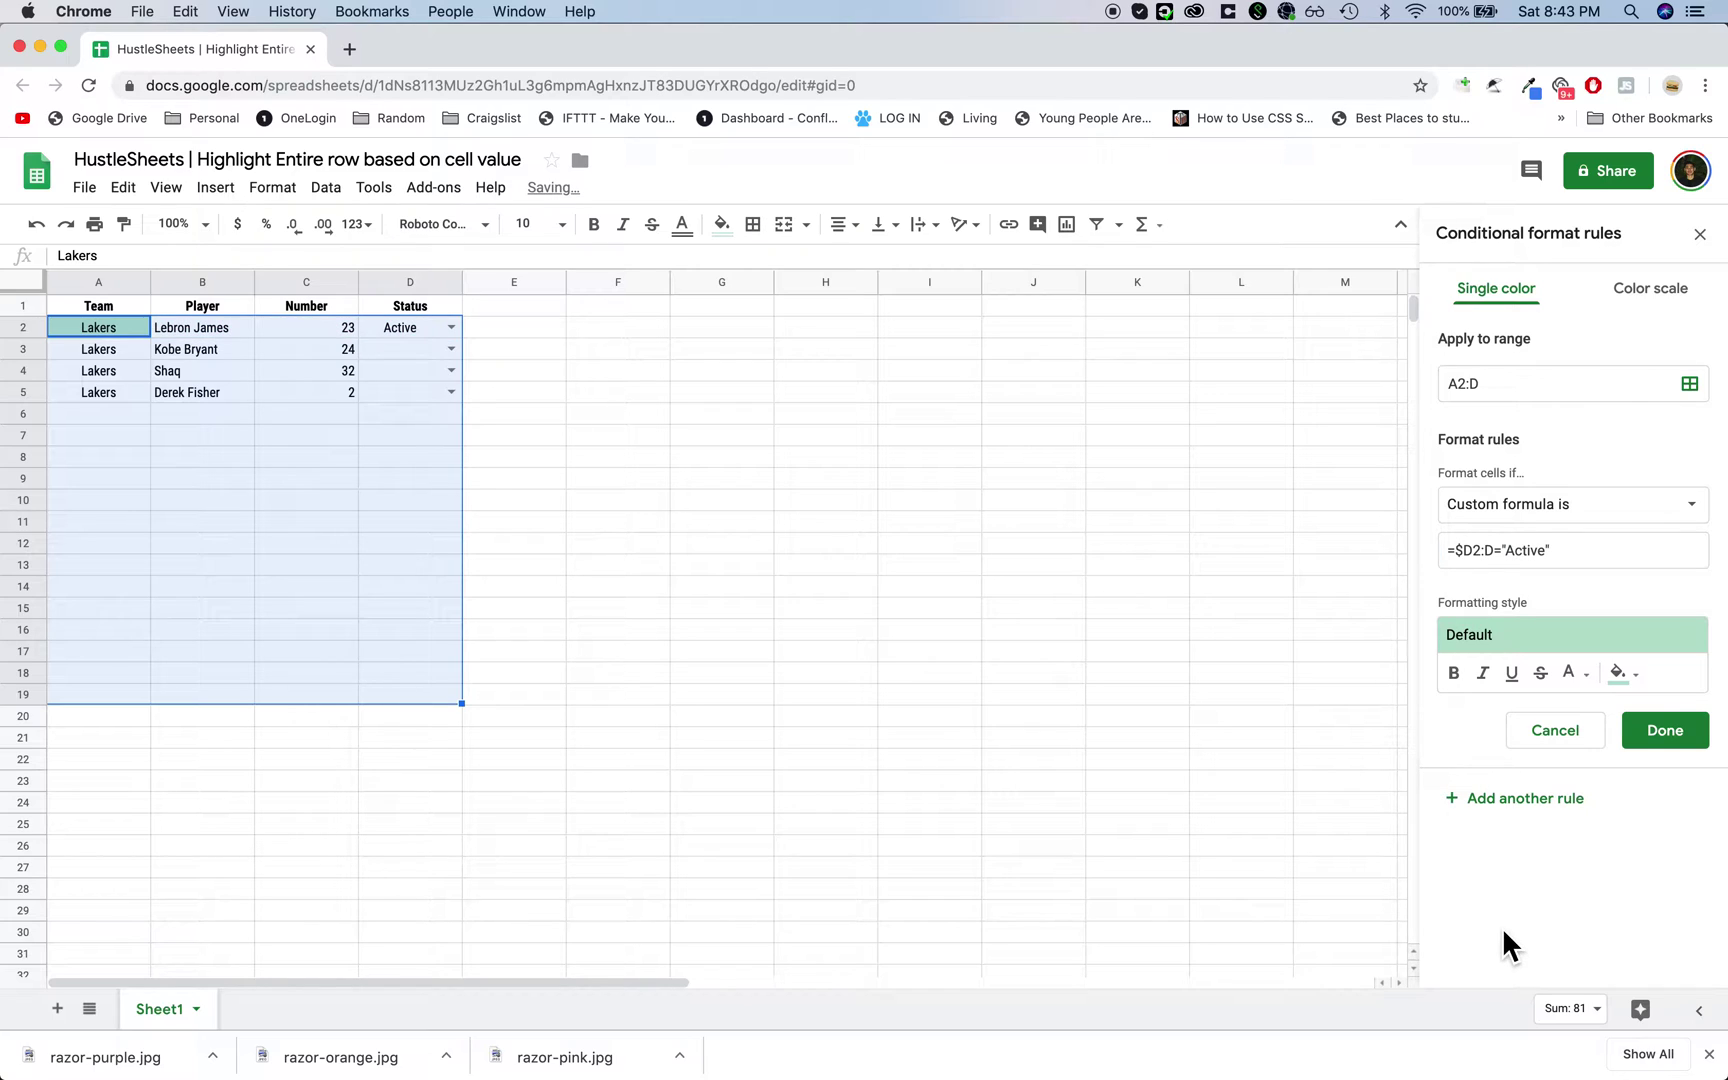
pyautogui.click(1491, 553)
pyautogui.click(1485, 552)
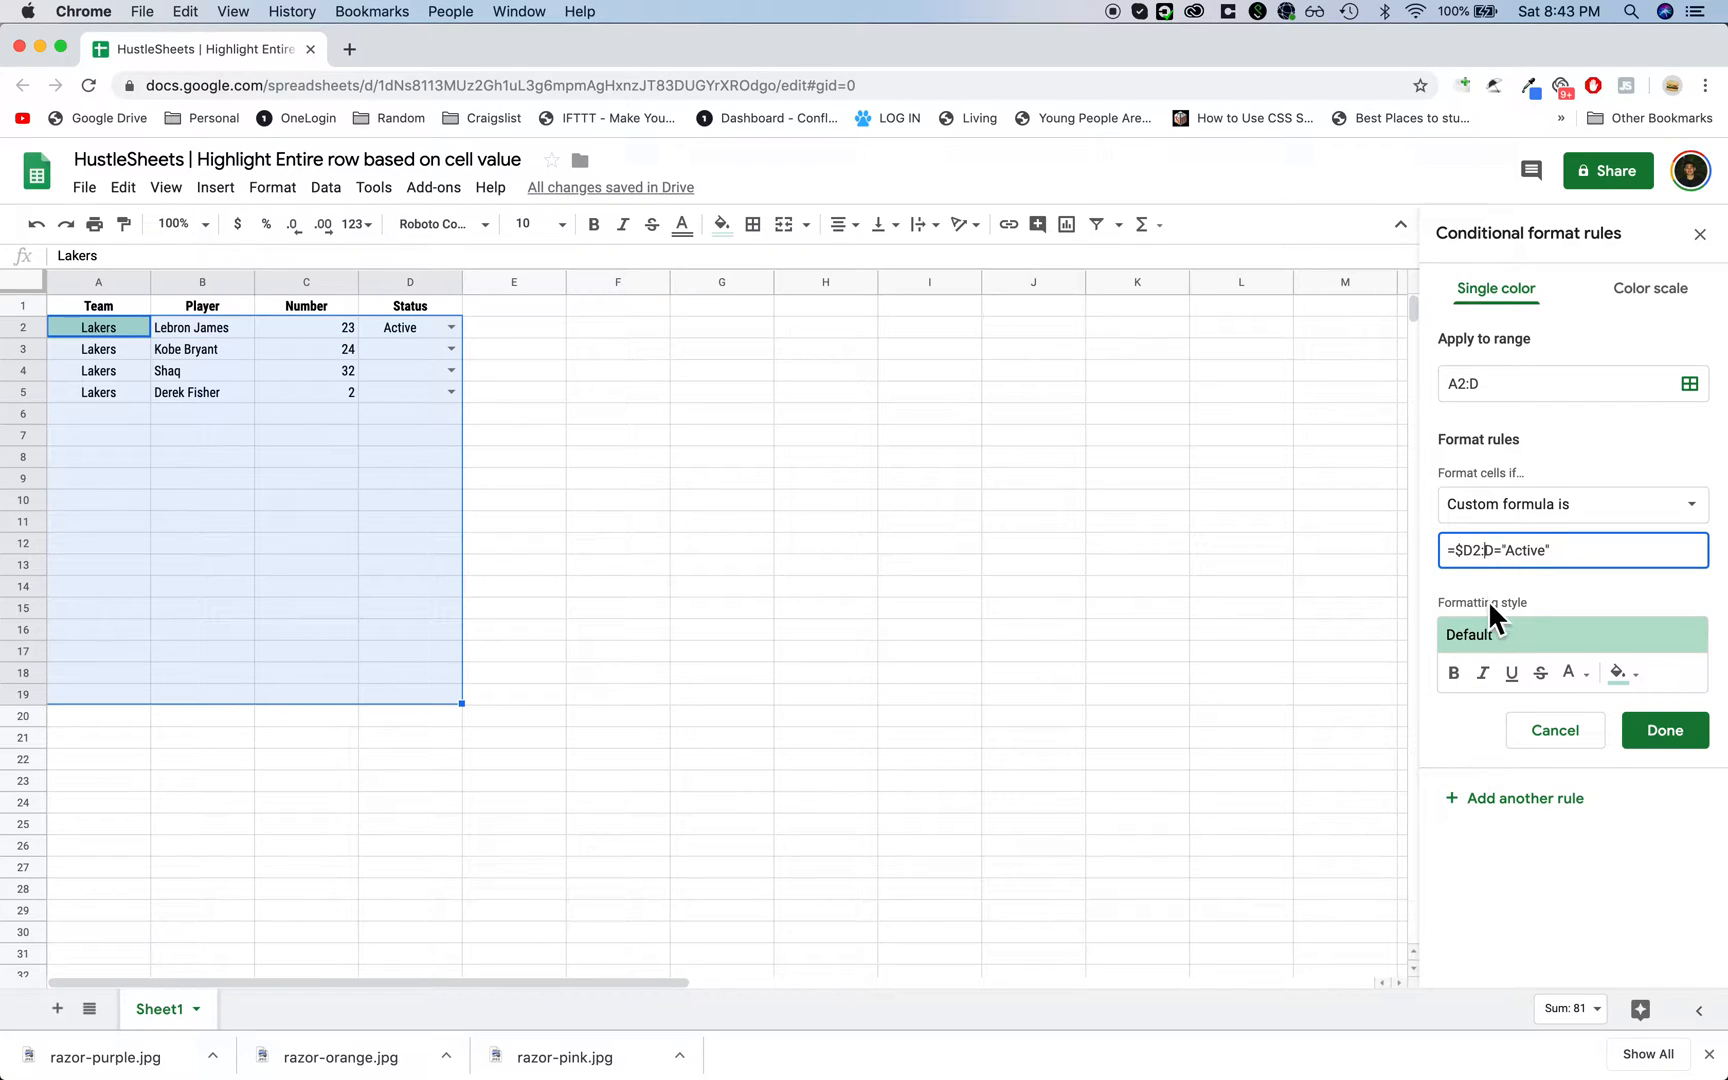
pyautogui.write('$')
pyautogui.click(1506, 877)
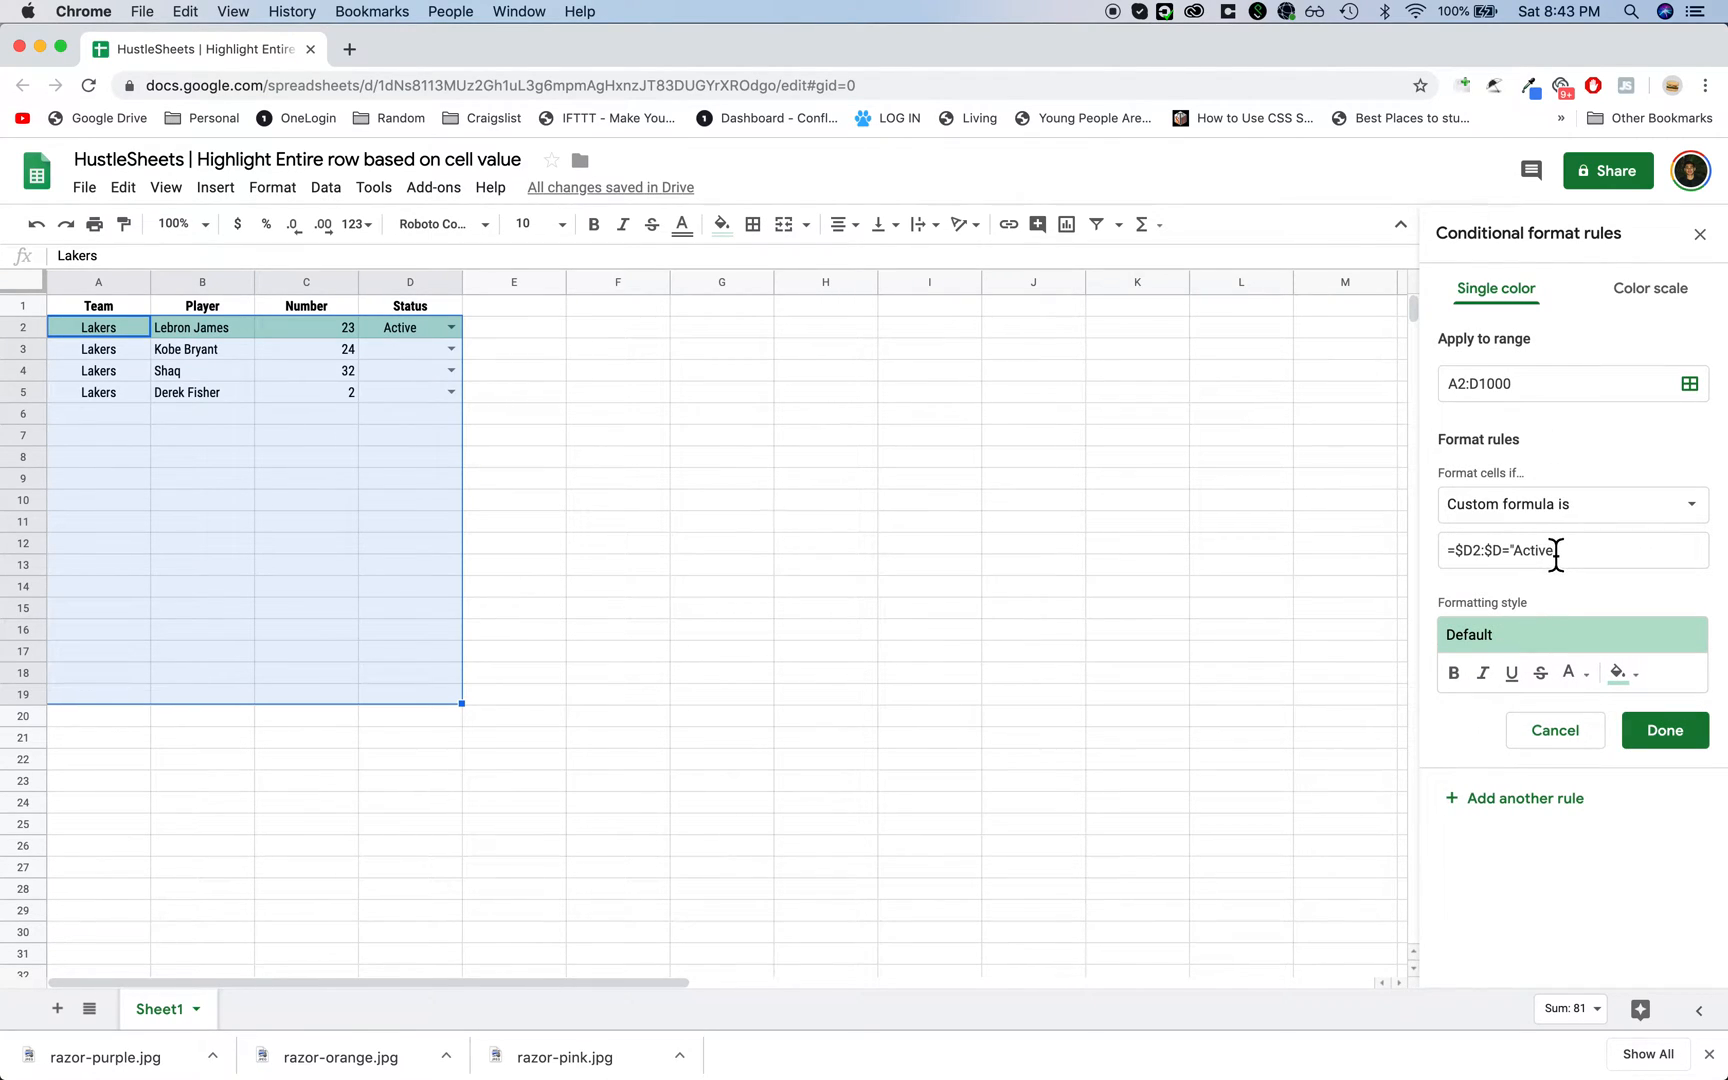
# Change the second rule's formula to =$D2:$D="Injured".
pyautogui.moveTo(1512, 549); pyautogui.dragTo(1556, 550)
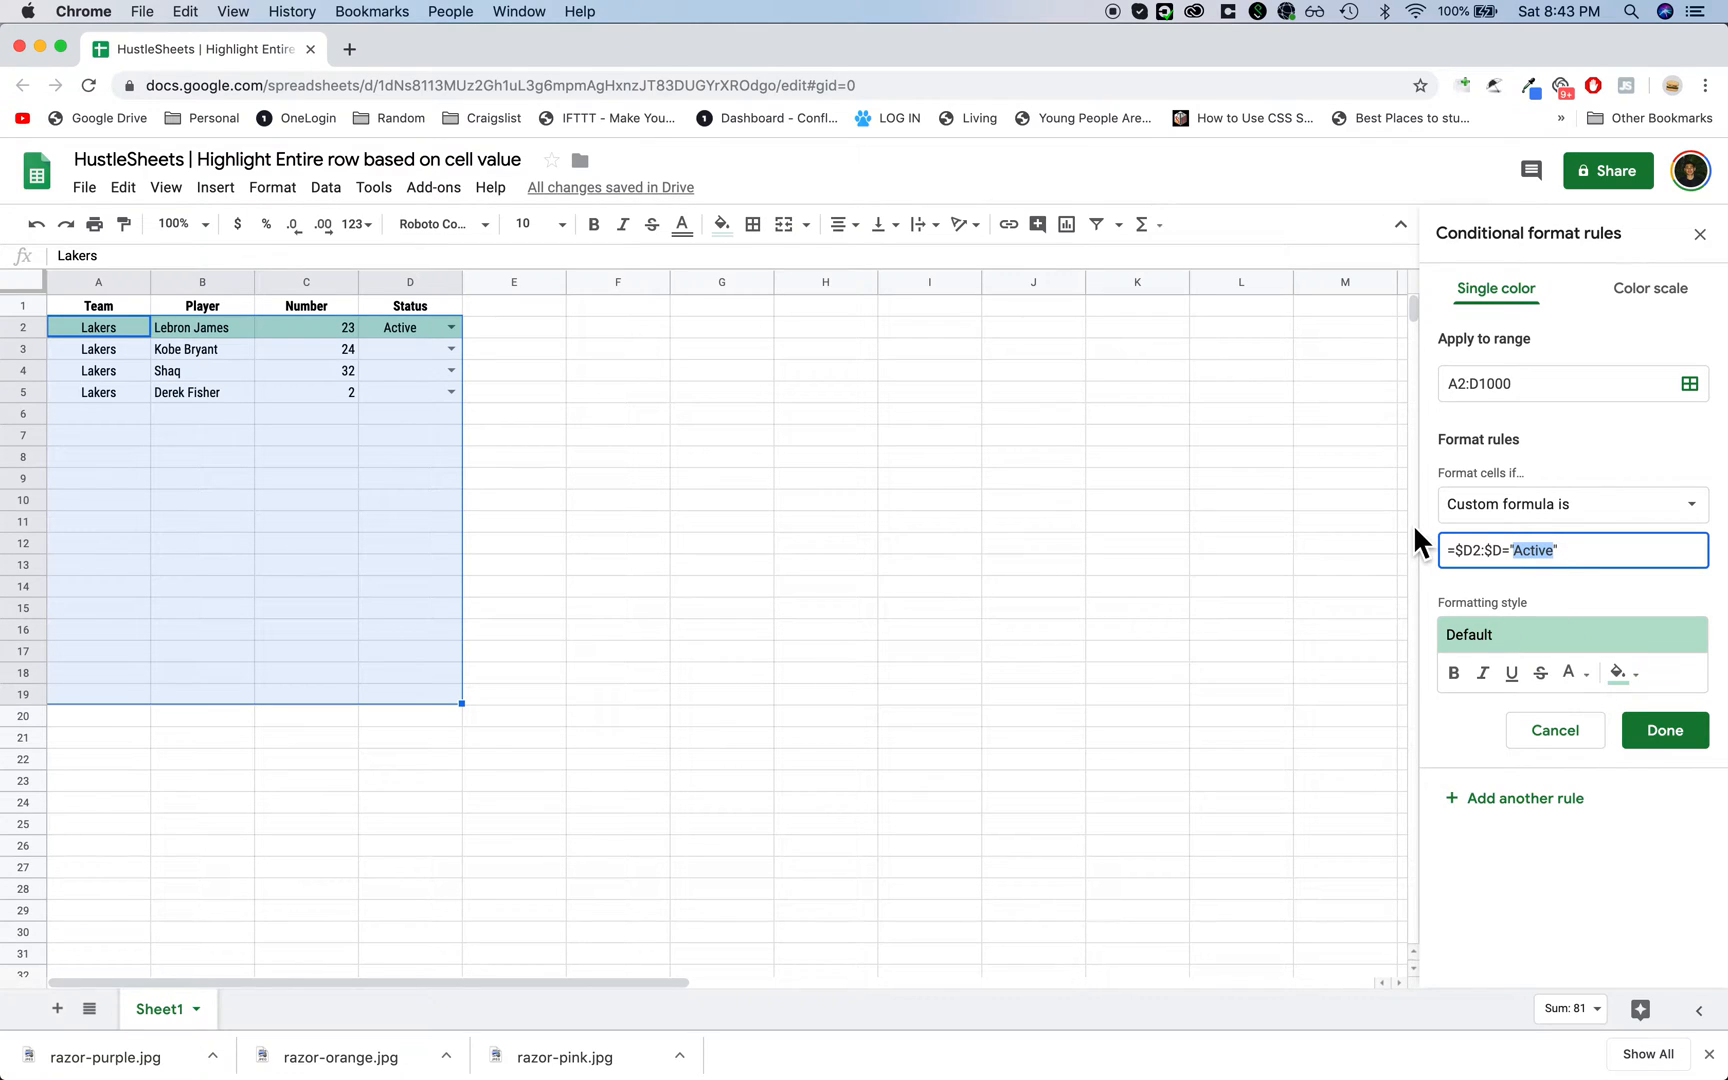
pyautogui.write('Injured')
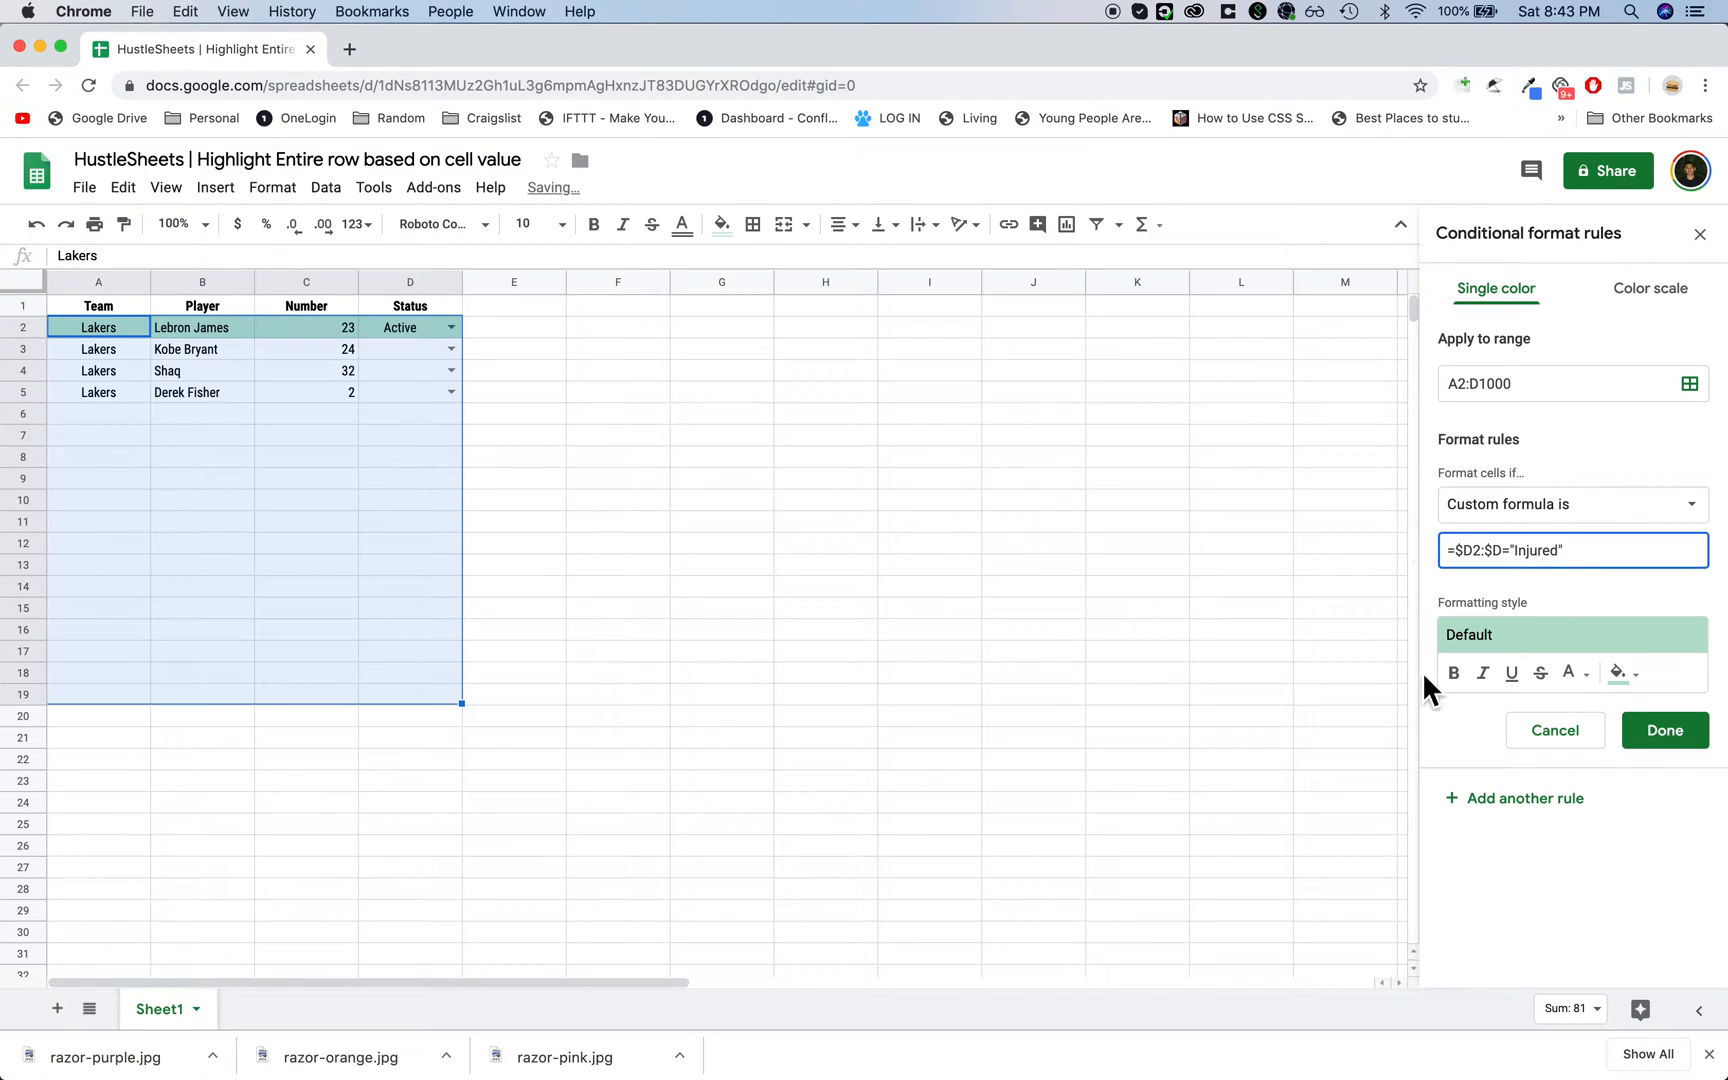
pyautogui.click(1618, 674)
pyautogui.click(1569, 672)
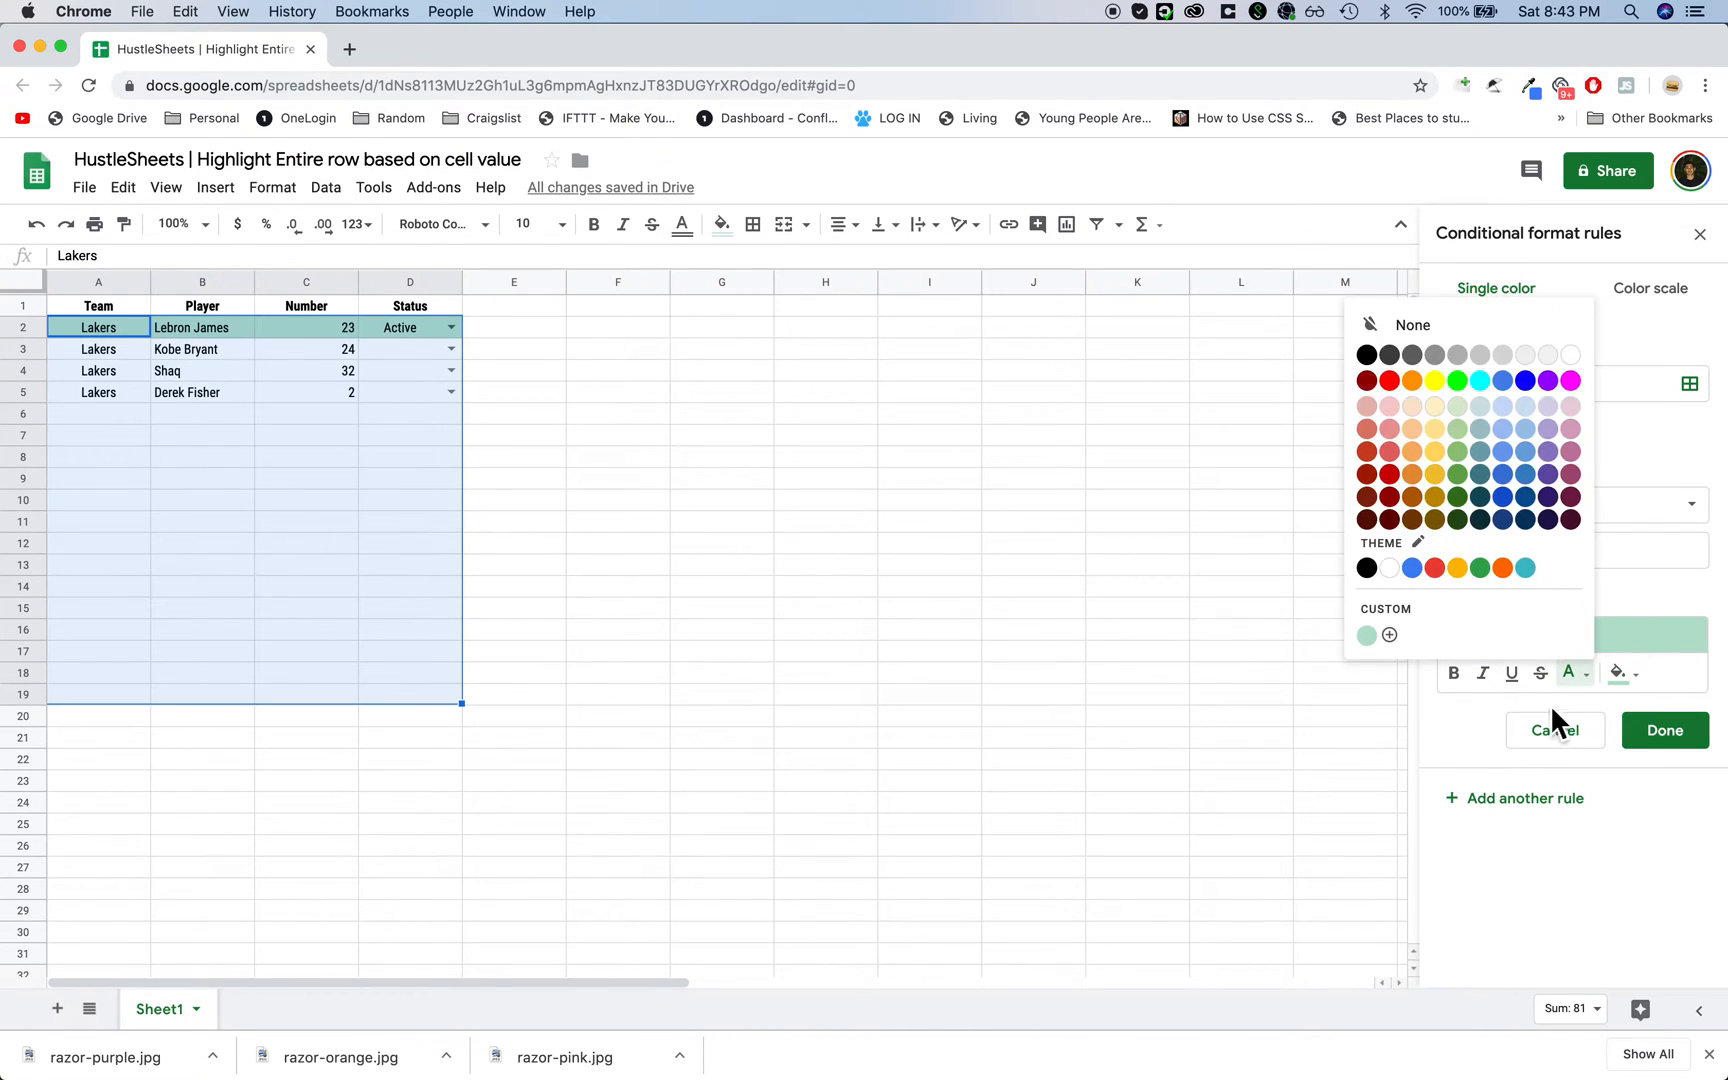
# Give the Injured rule the Red background preset and save it.
pyautogui.click(1463, 708)
pyautogui.click(1484, 653)
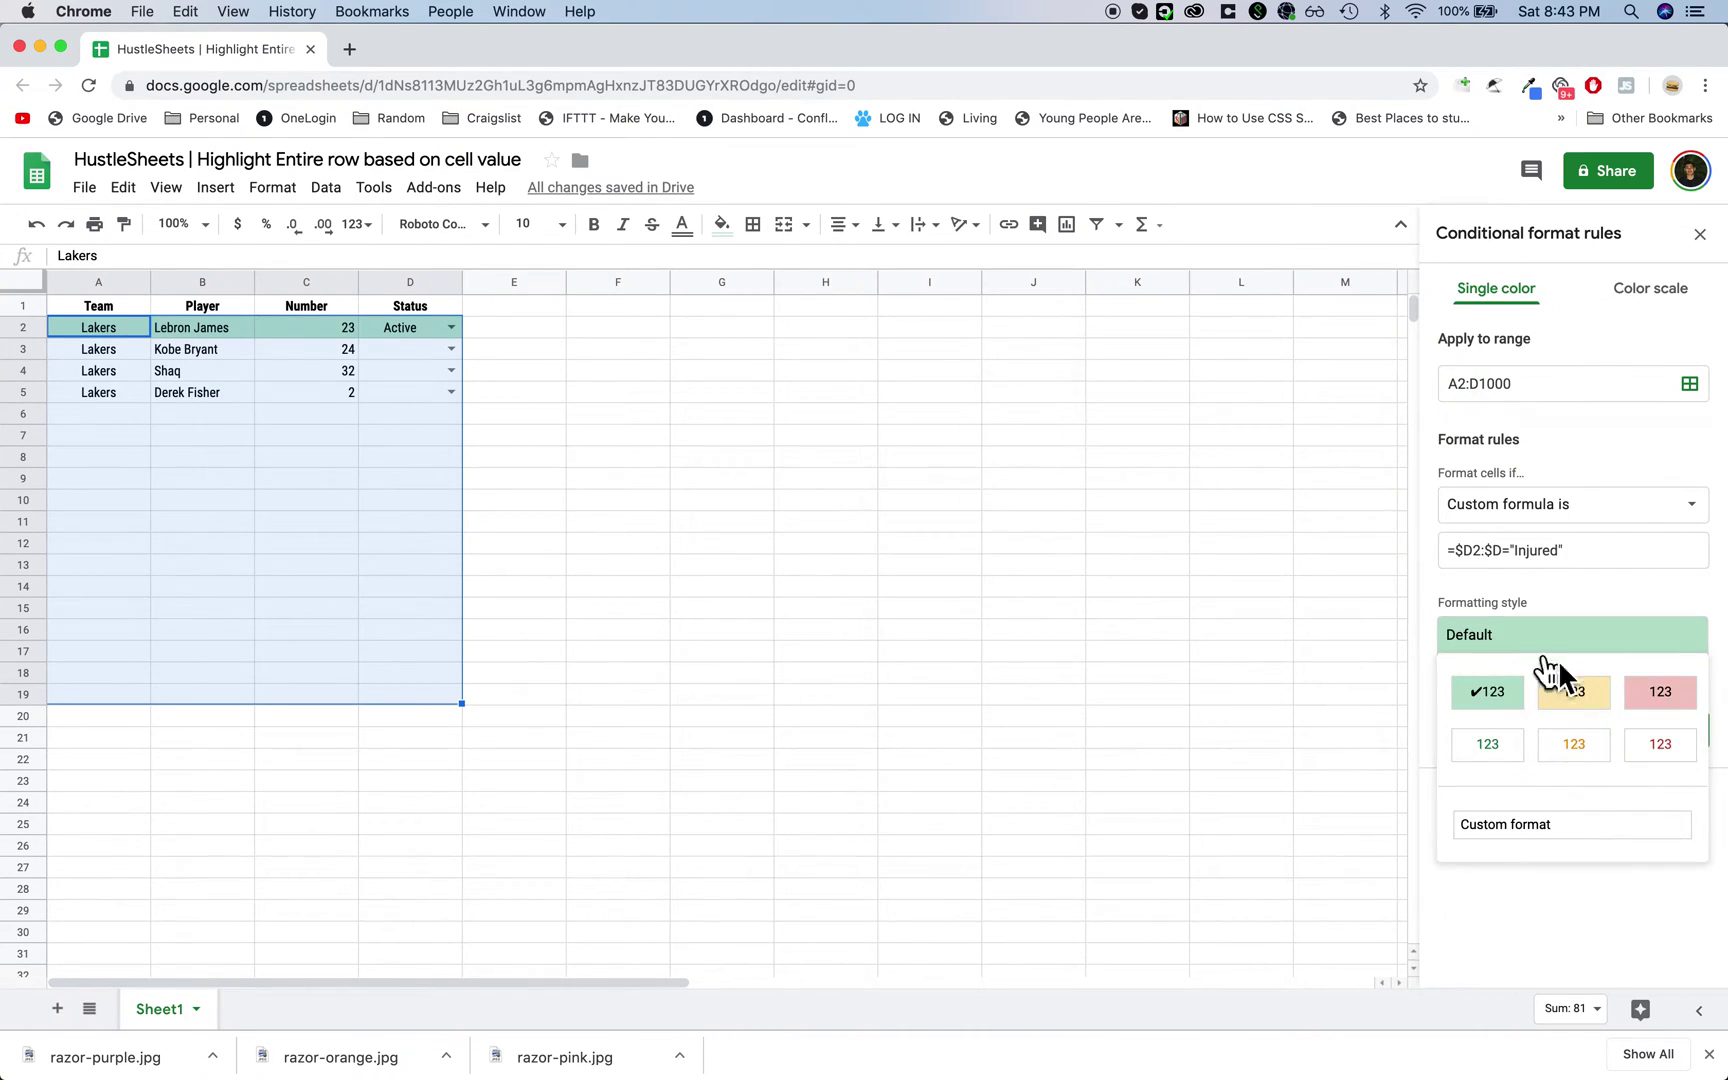
pyautogui.click(1654, 694)
pyautogui.click(1655, 735)
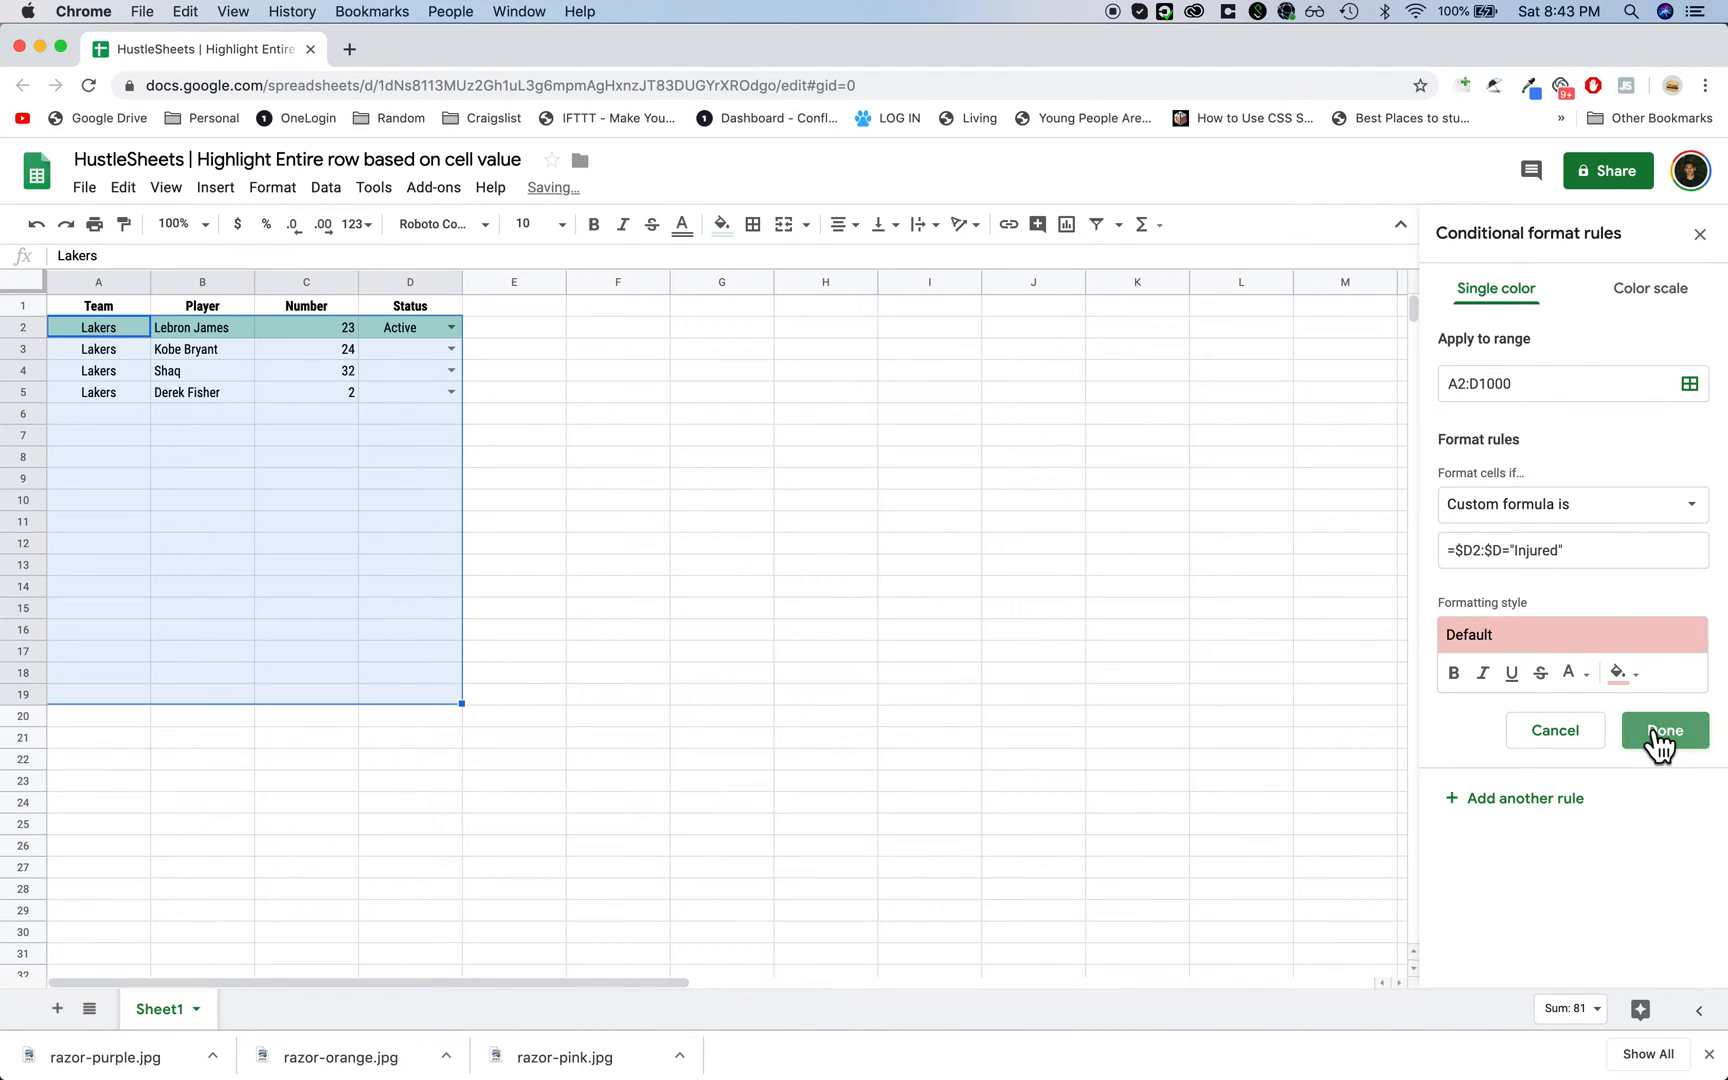
# Set D3 Injured, D4 Active and D5 Injured from their dropdowns.
pyautogui.click(1008, 501)
pyautogui.click(451, 351)
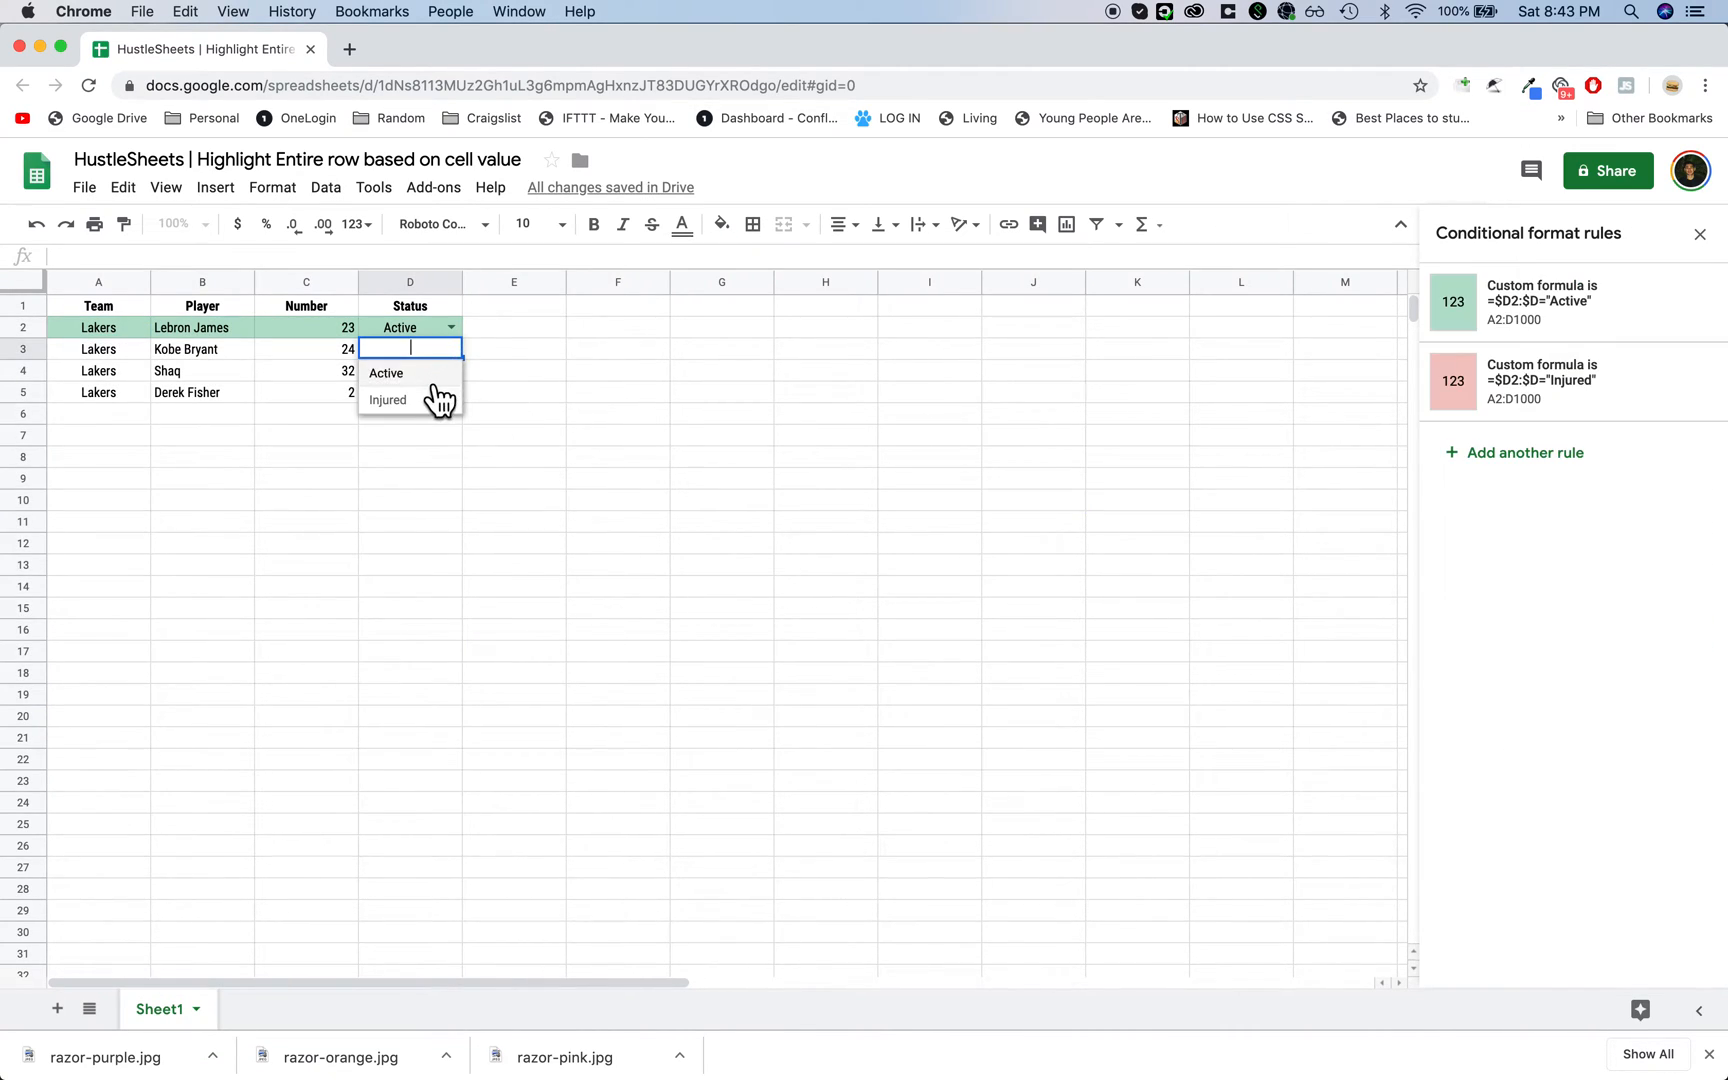
pyautogui.click(432, 403)
pyautogui.click(451, 370)
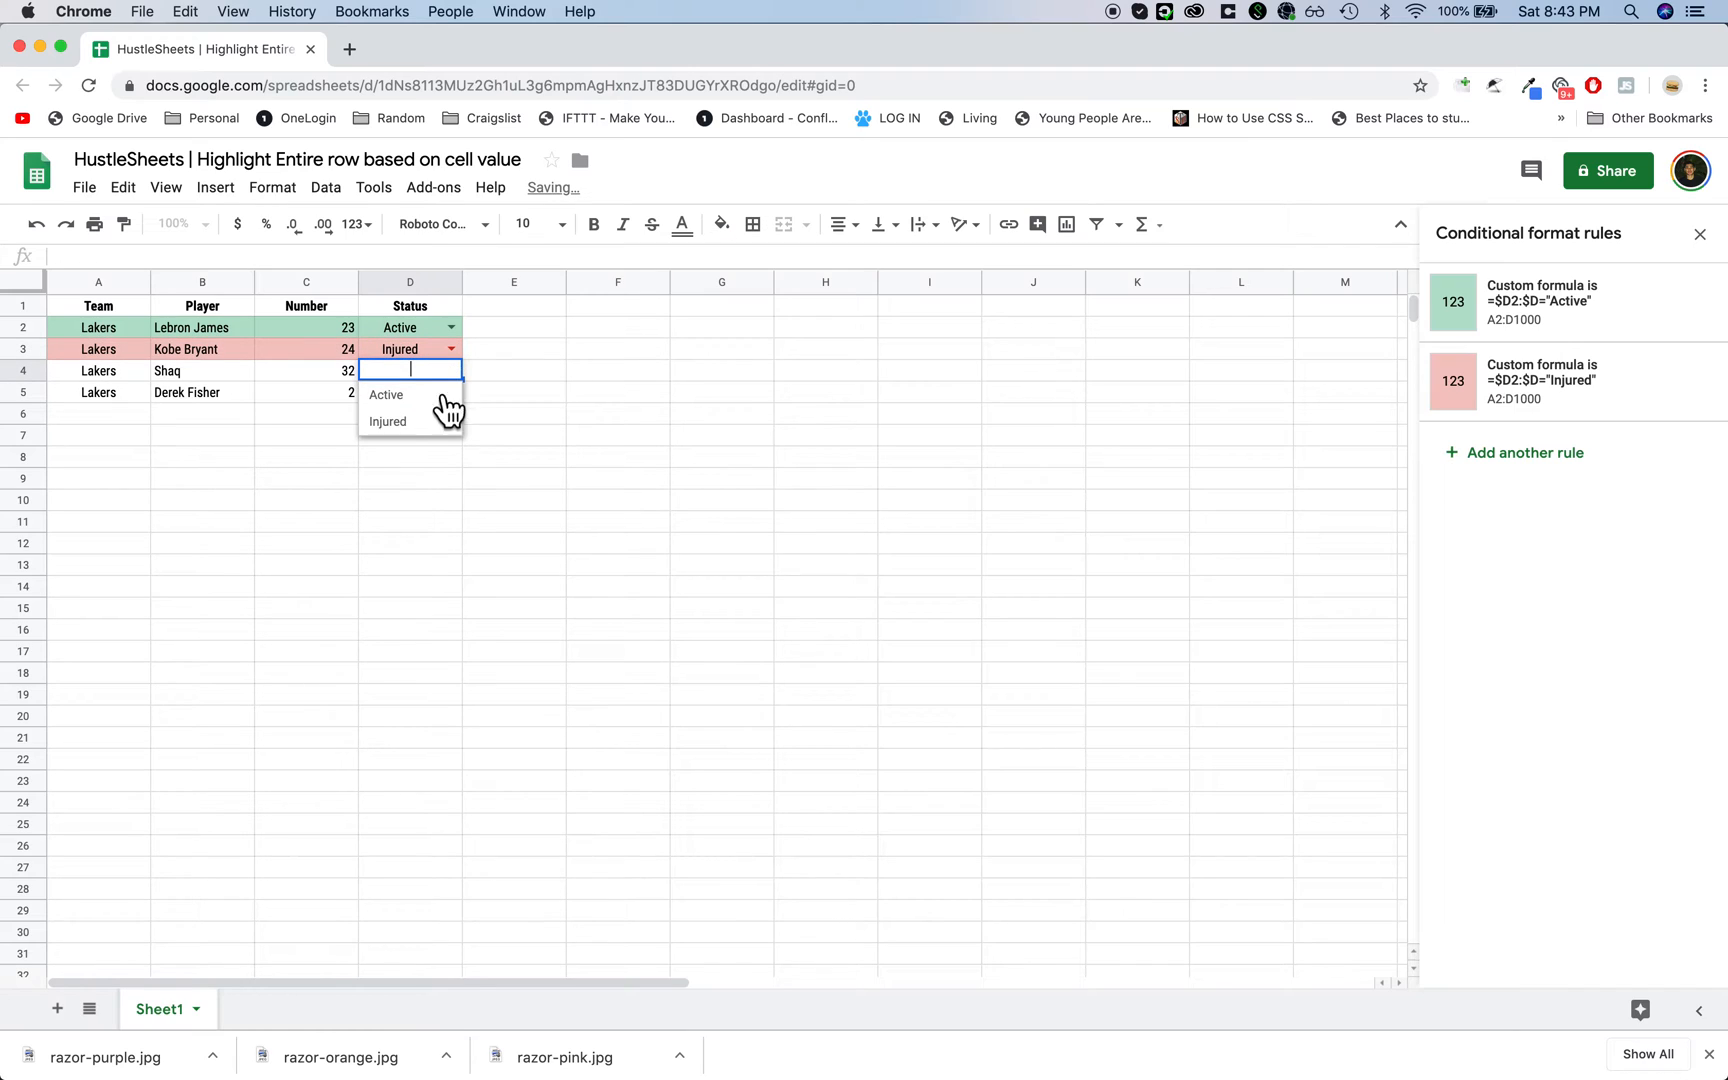
pyautogui.click(446, 396)
pyautogui.click(437, 443)
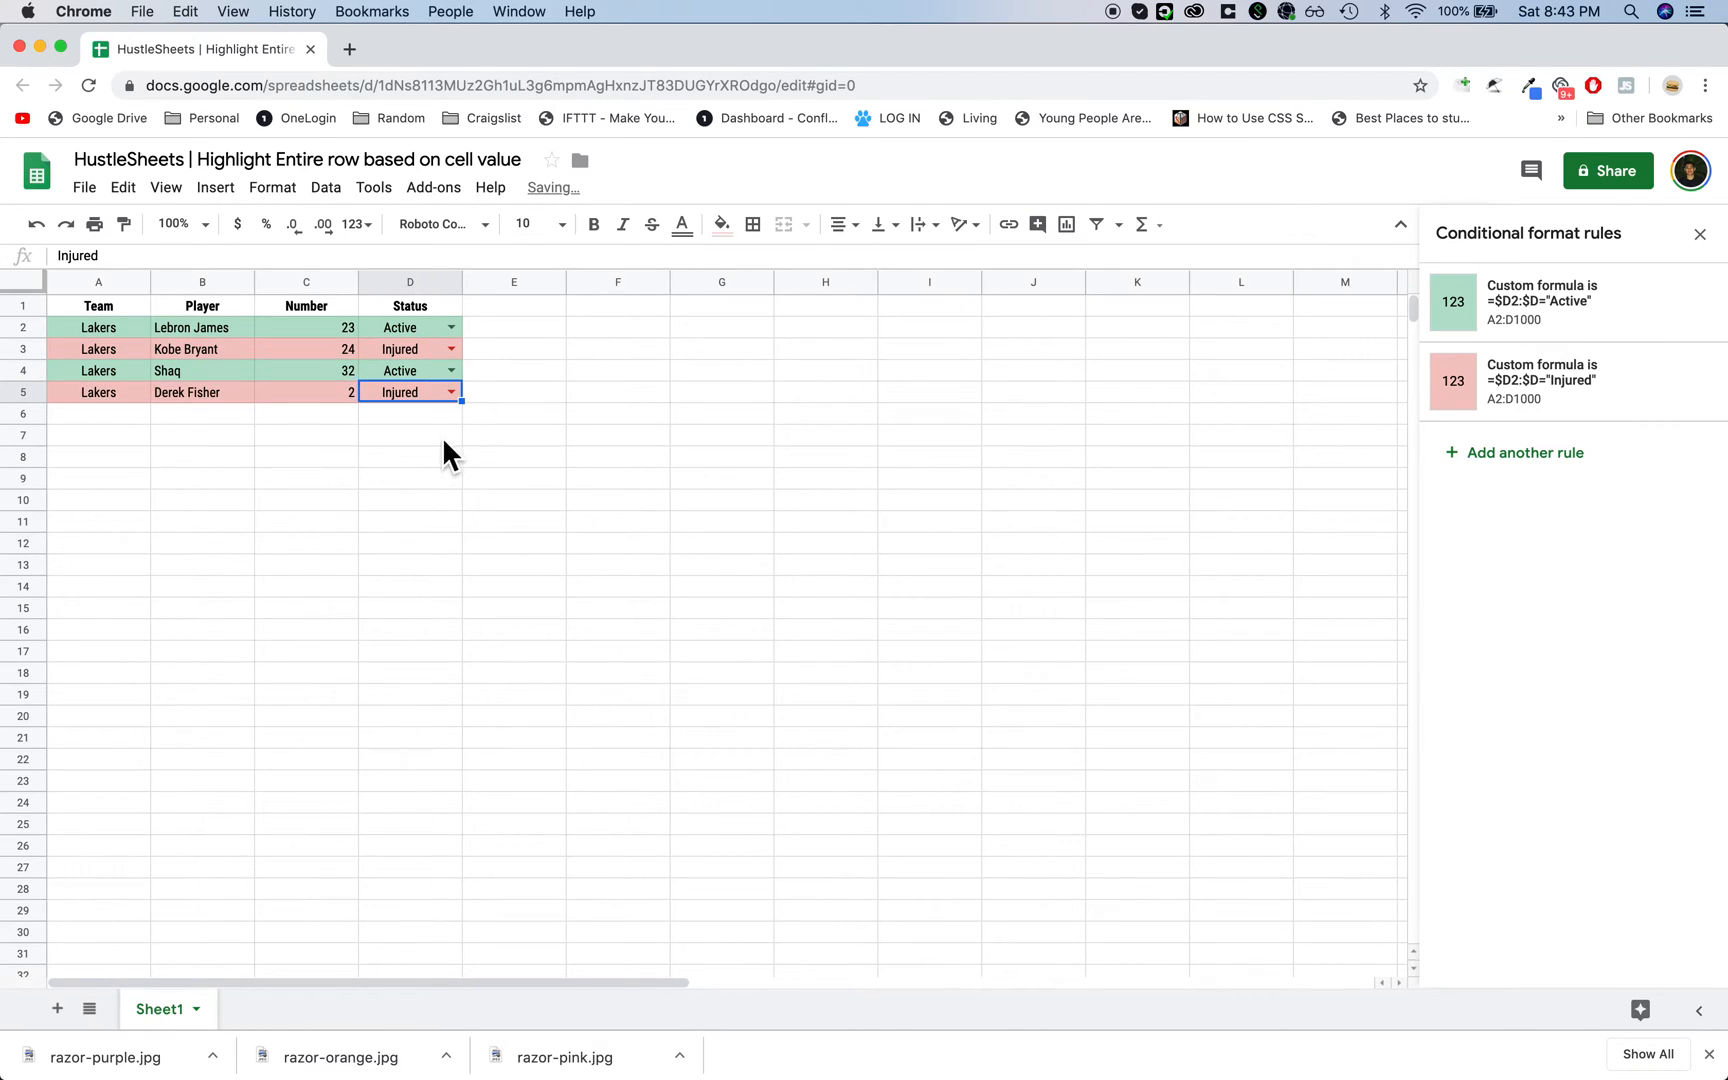
# Type Injured in D6 and Active in D7, then close the rules sidebar.
pyautogui.press('Return')
pyautogui.write('Injured')
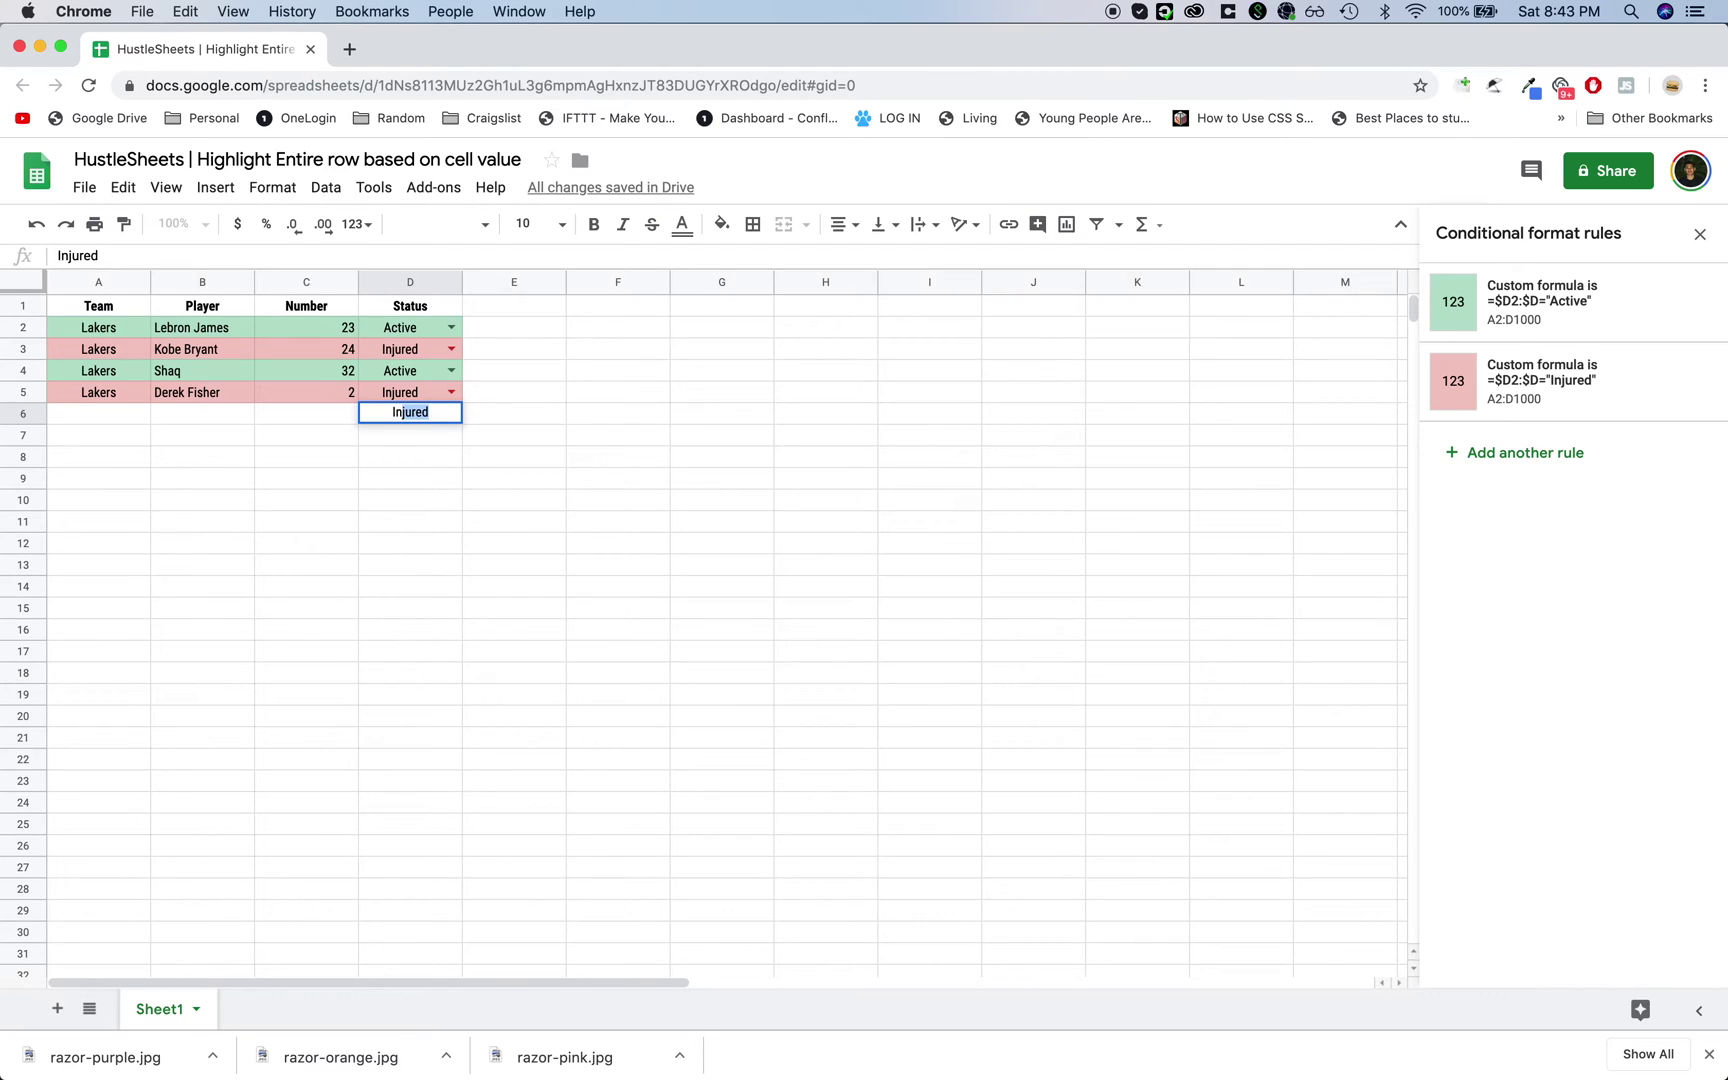
pyautogui.press('Return')
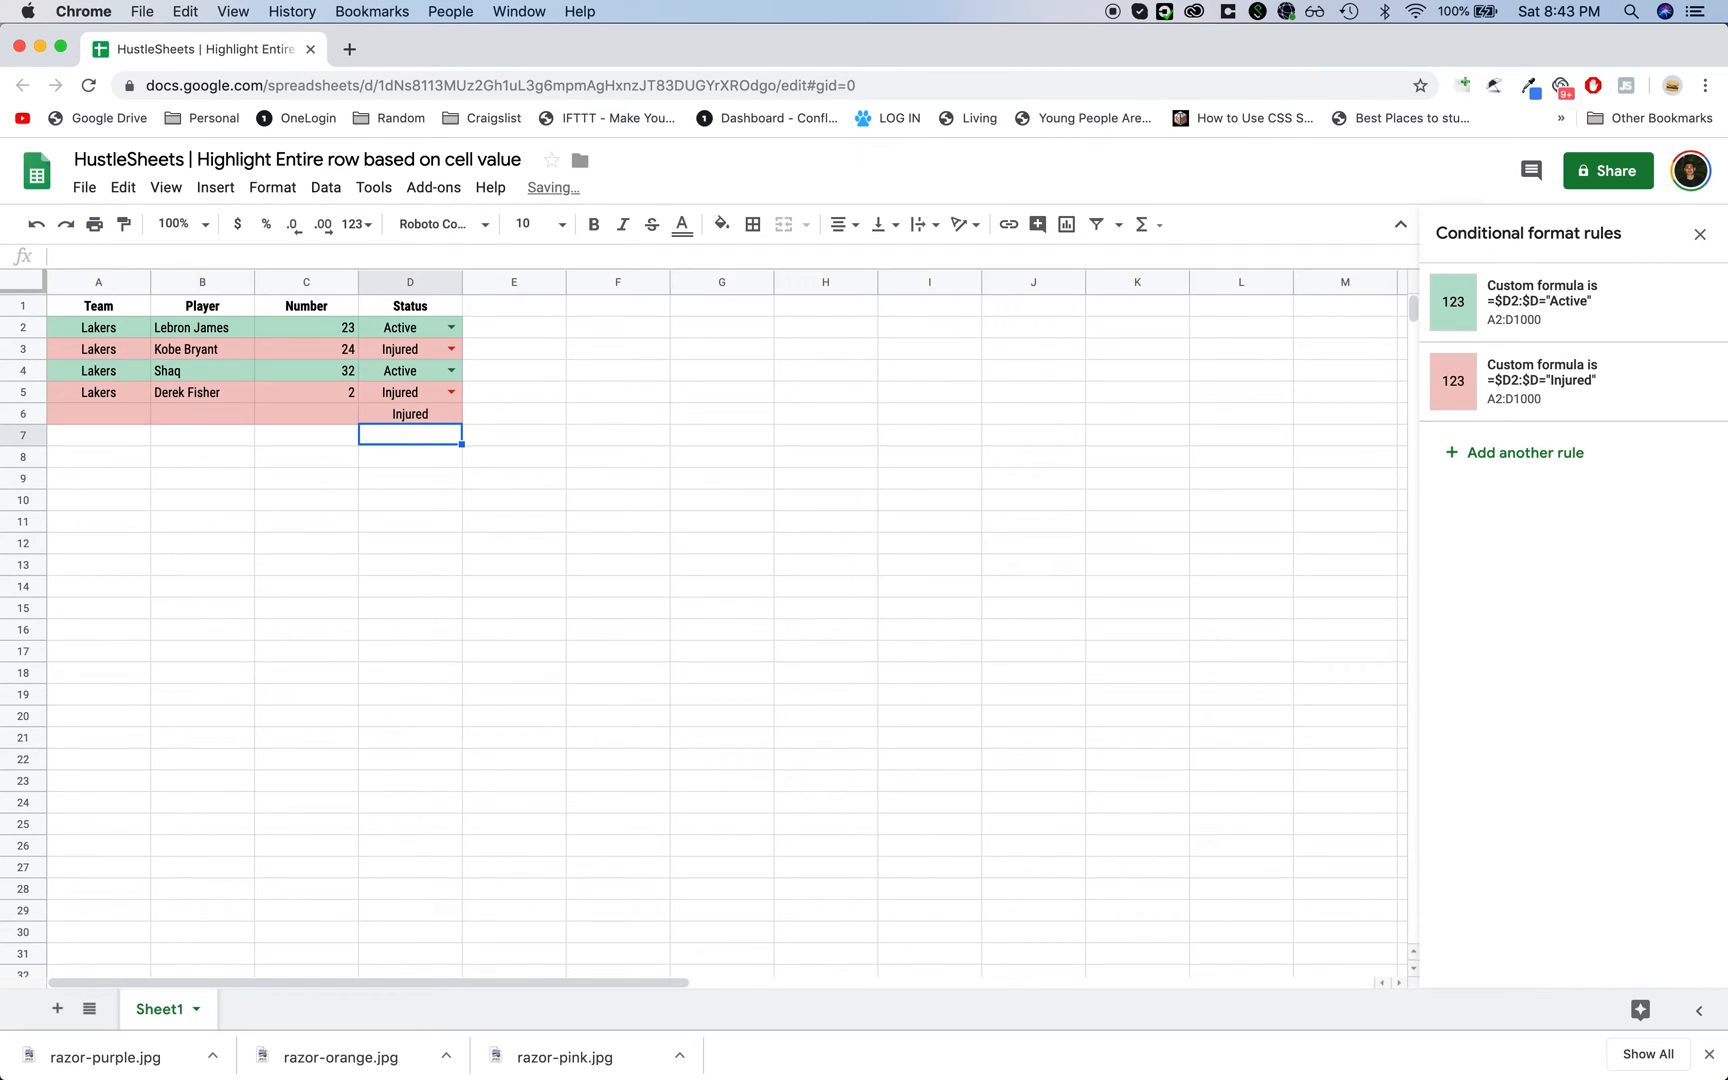
pyautogui.write('Active')
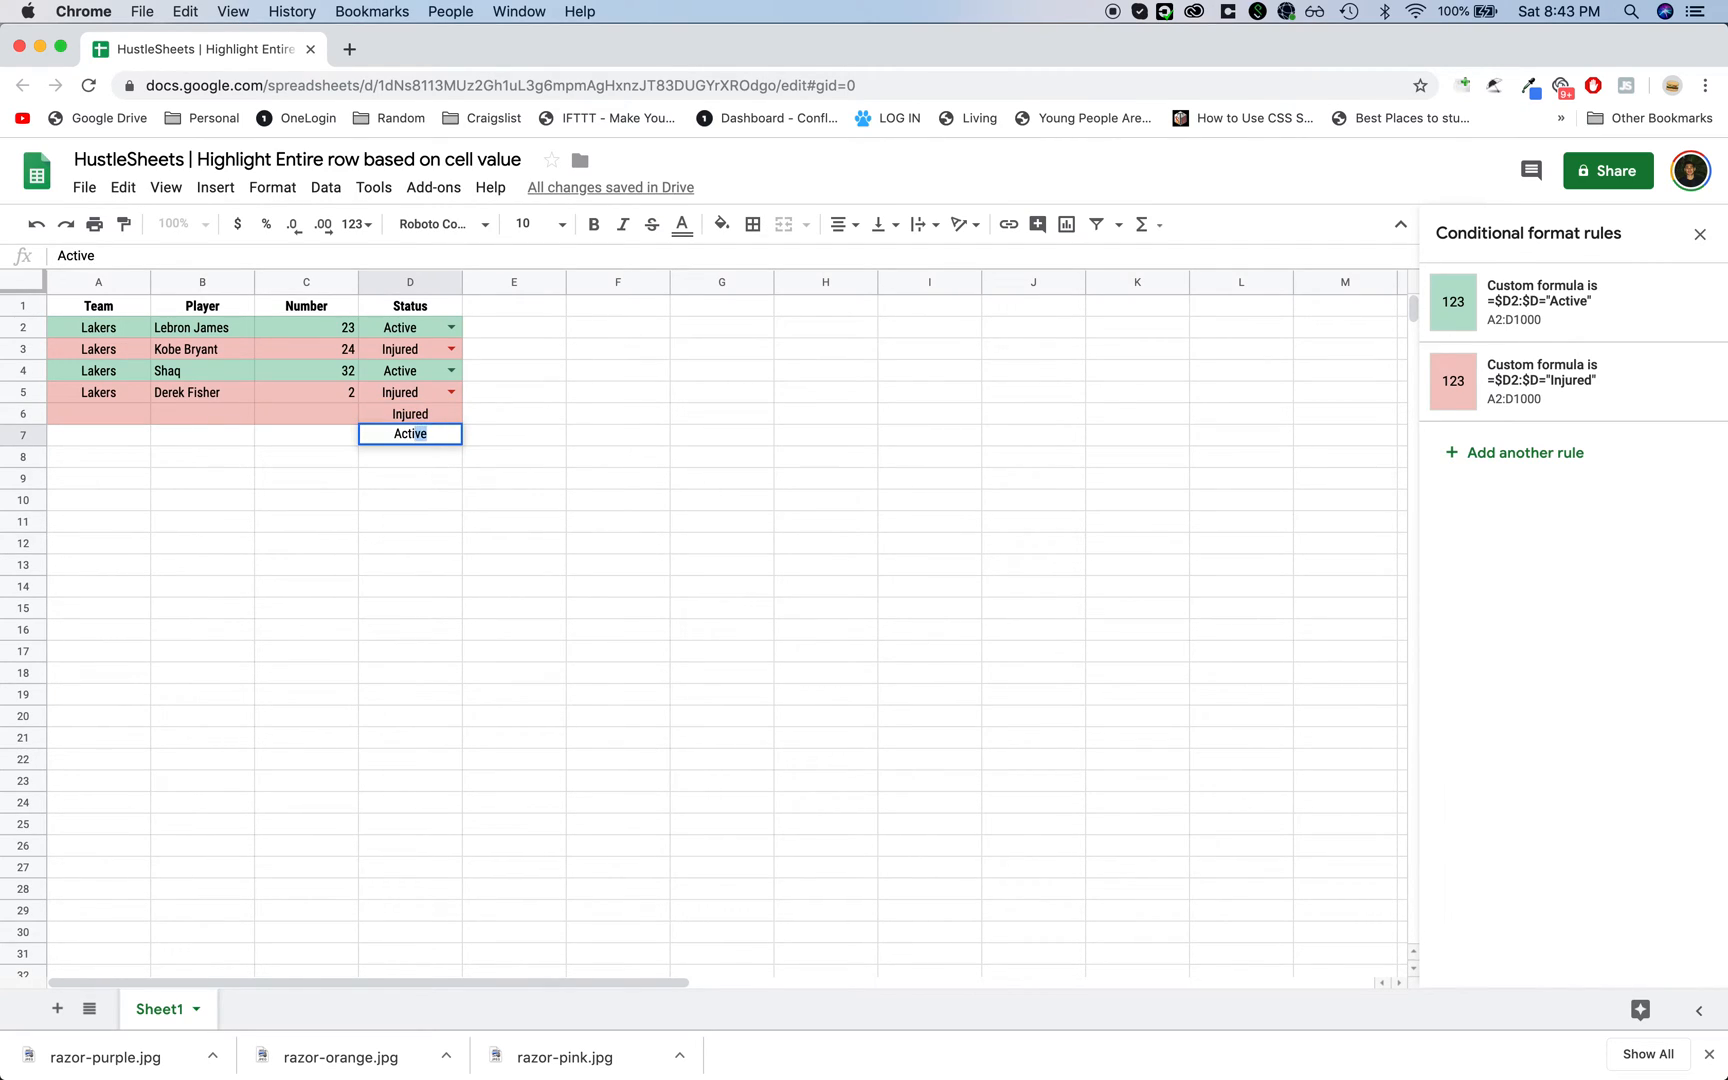
pyautogui.press('Return')
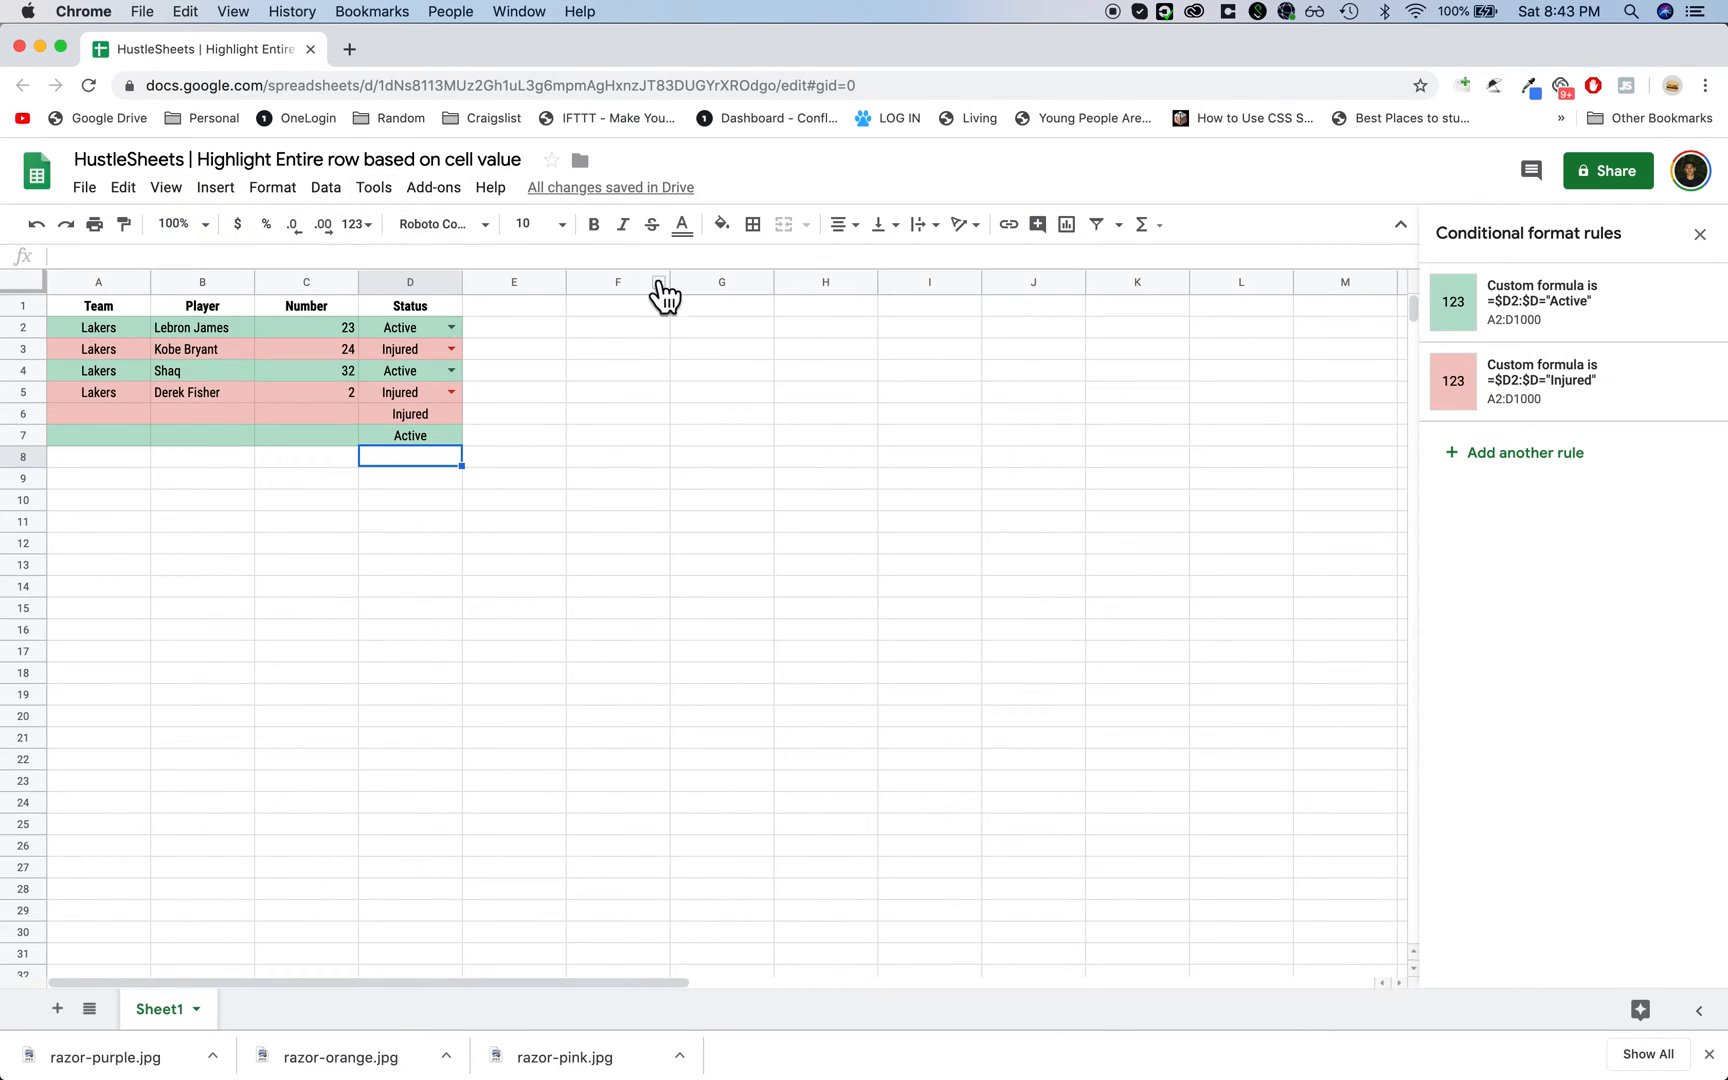
pyautogui.click(1700, 234)
pyautogui.click(838, 372)
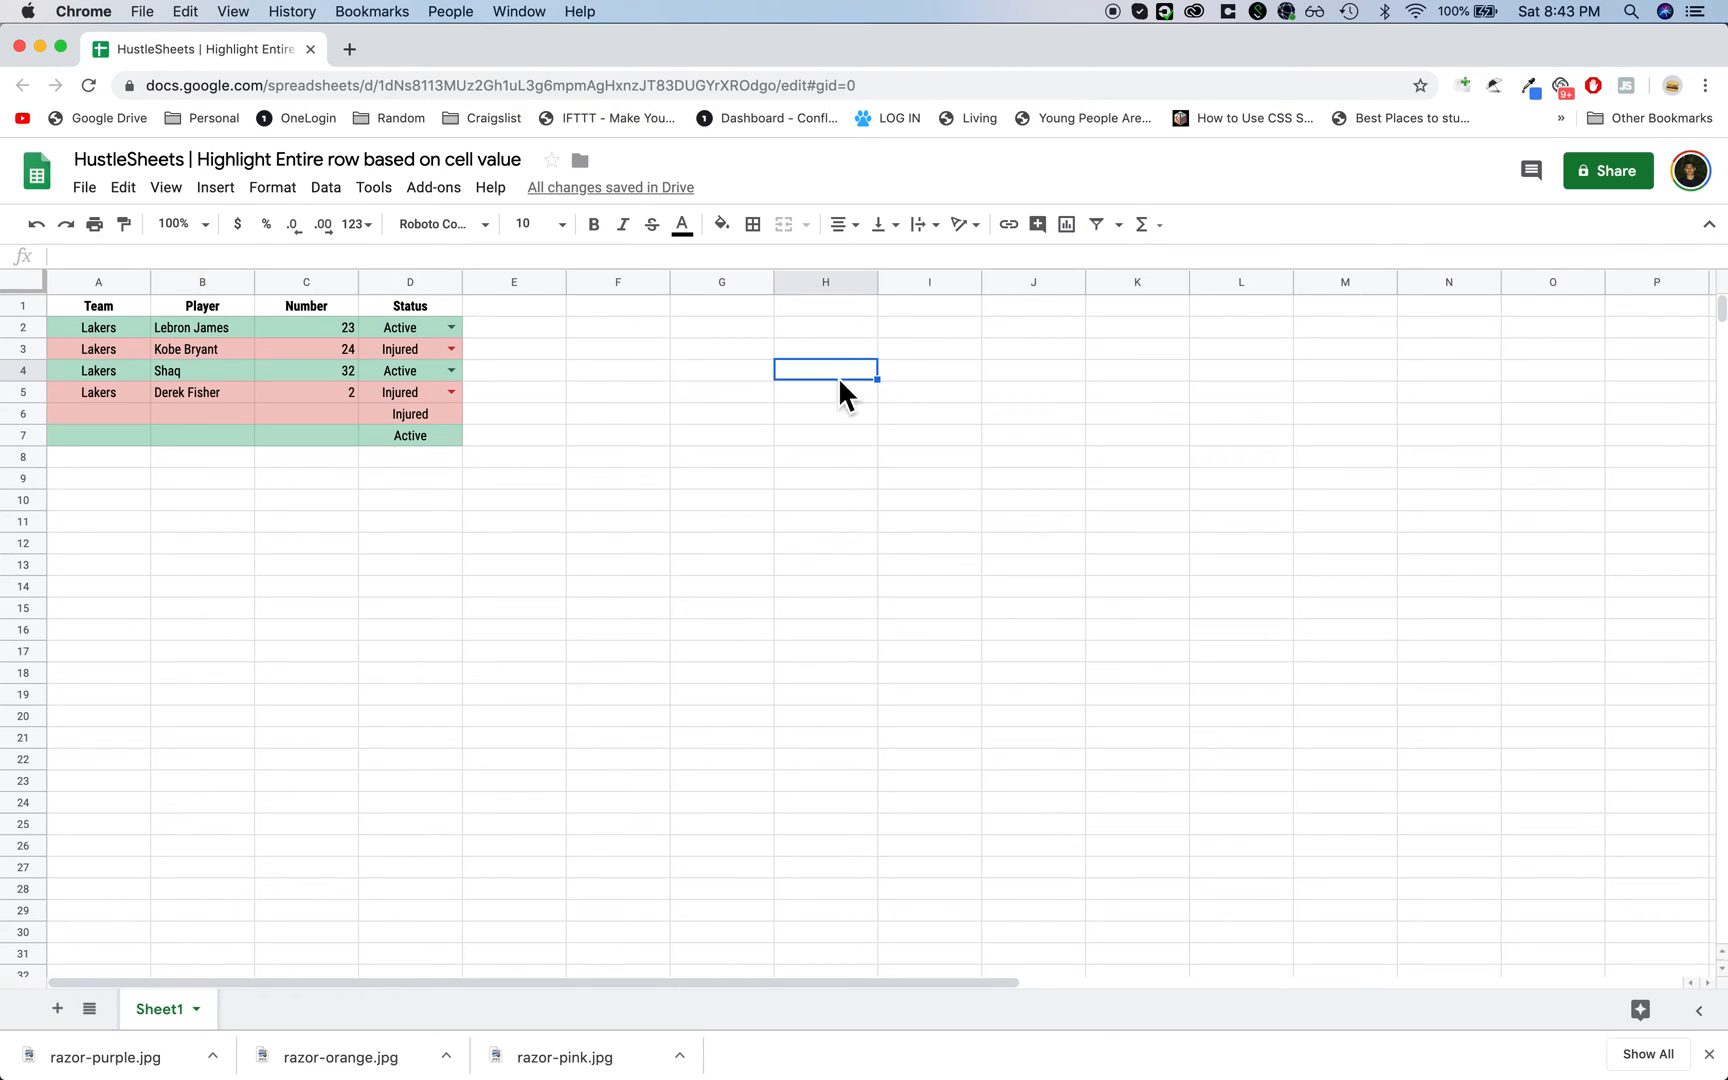
pyautogui.click(86, 189)
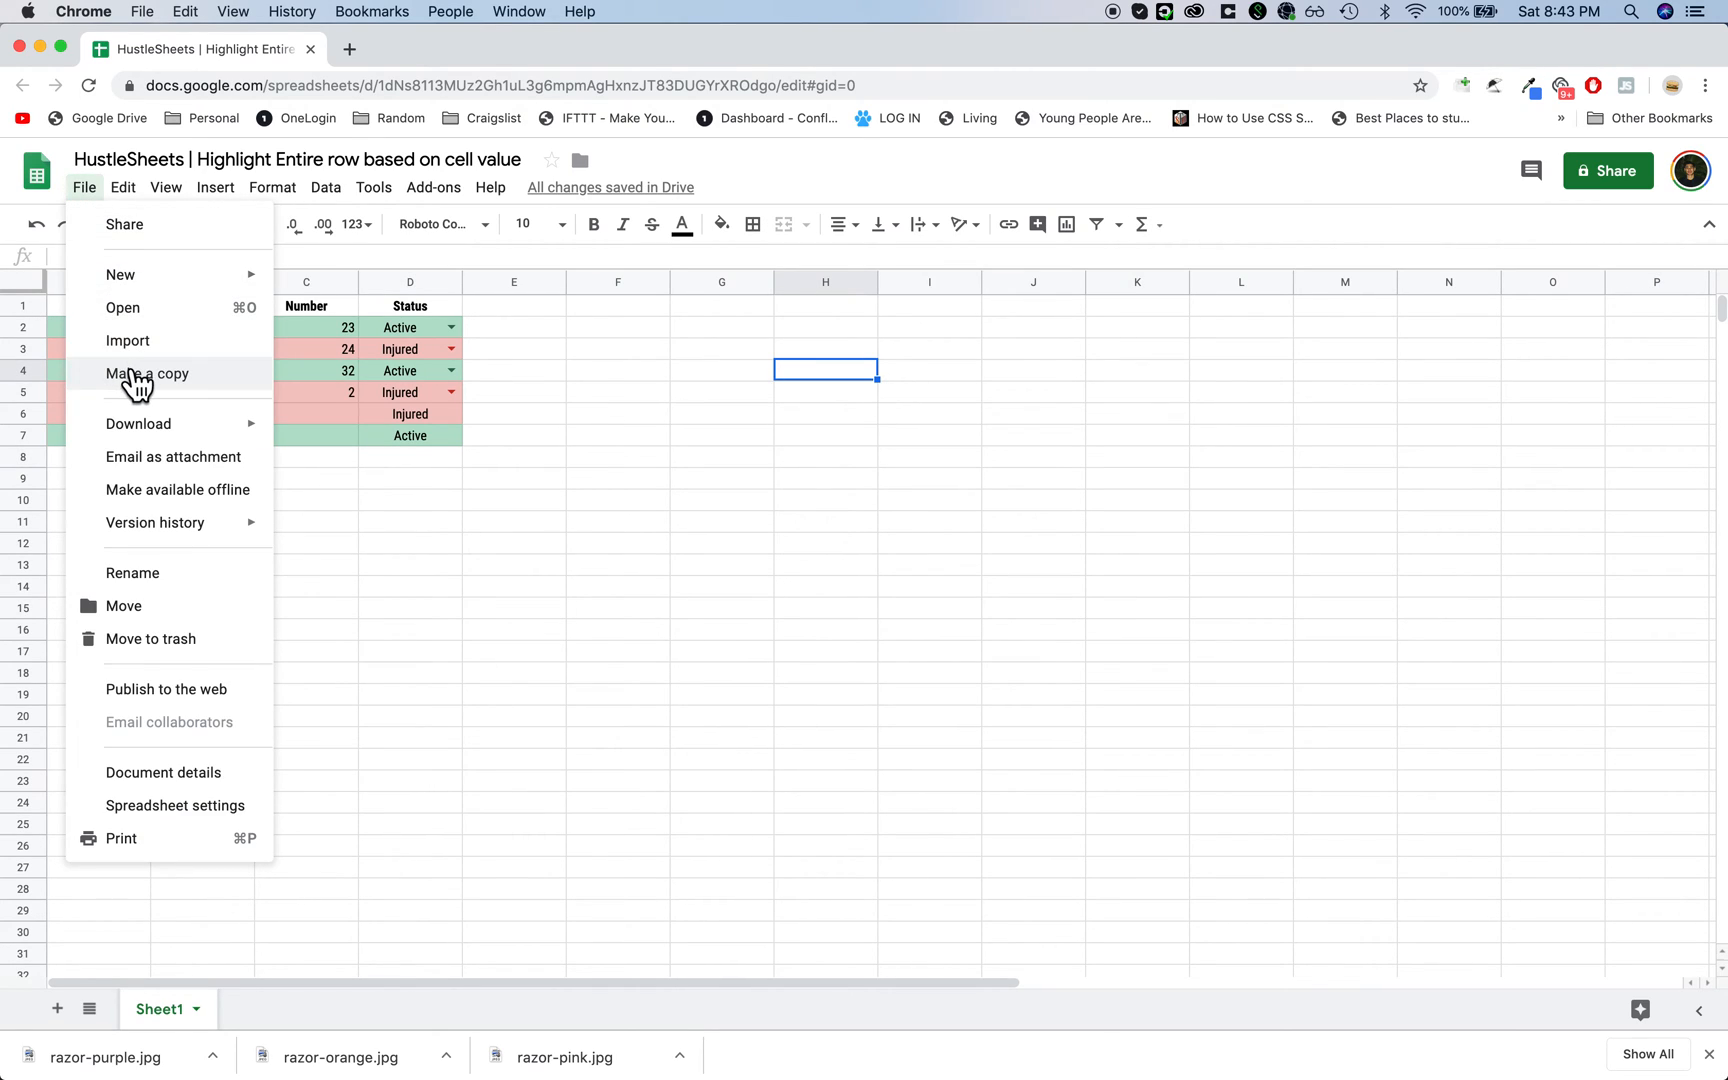
pyautogui.click(418, 455)
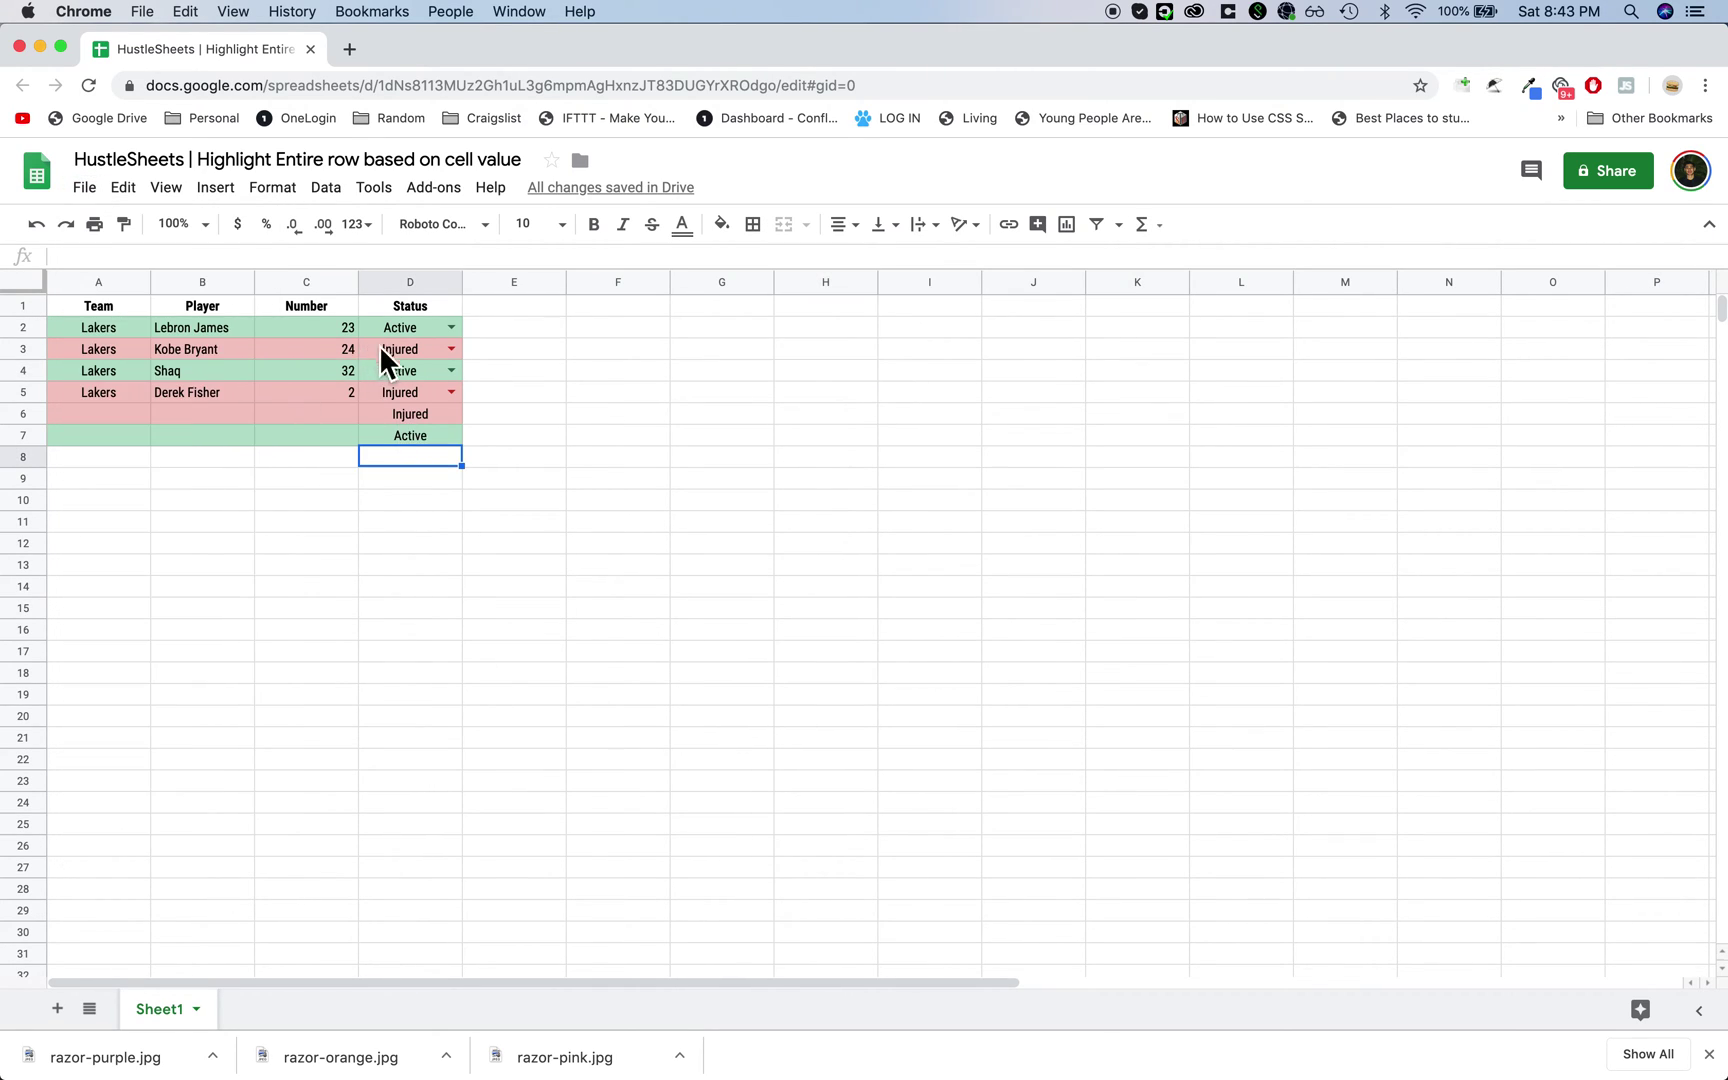
pyautogui.click(374, 396)
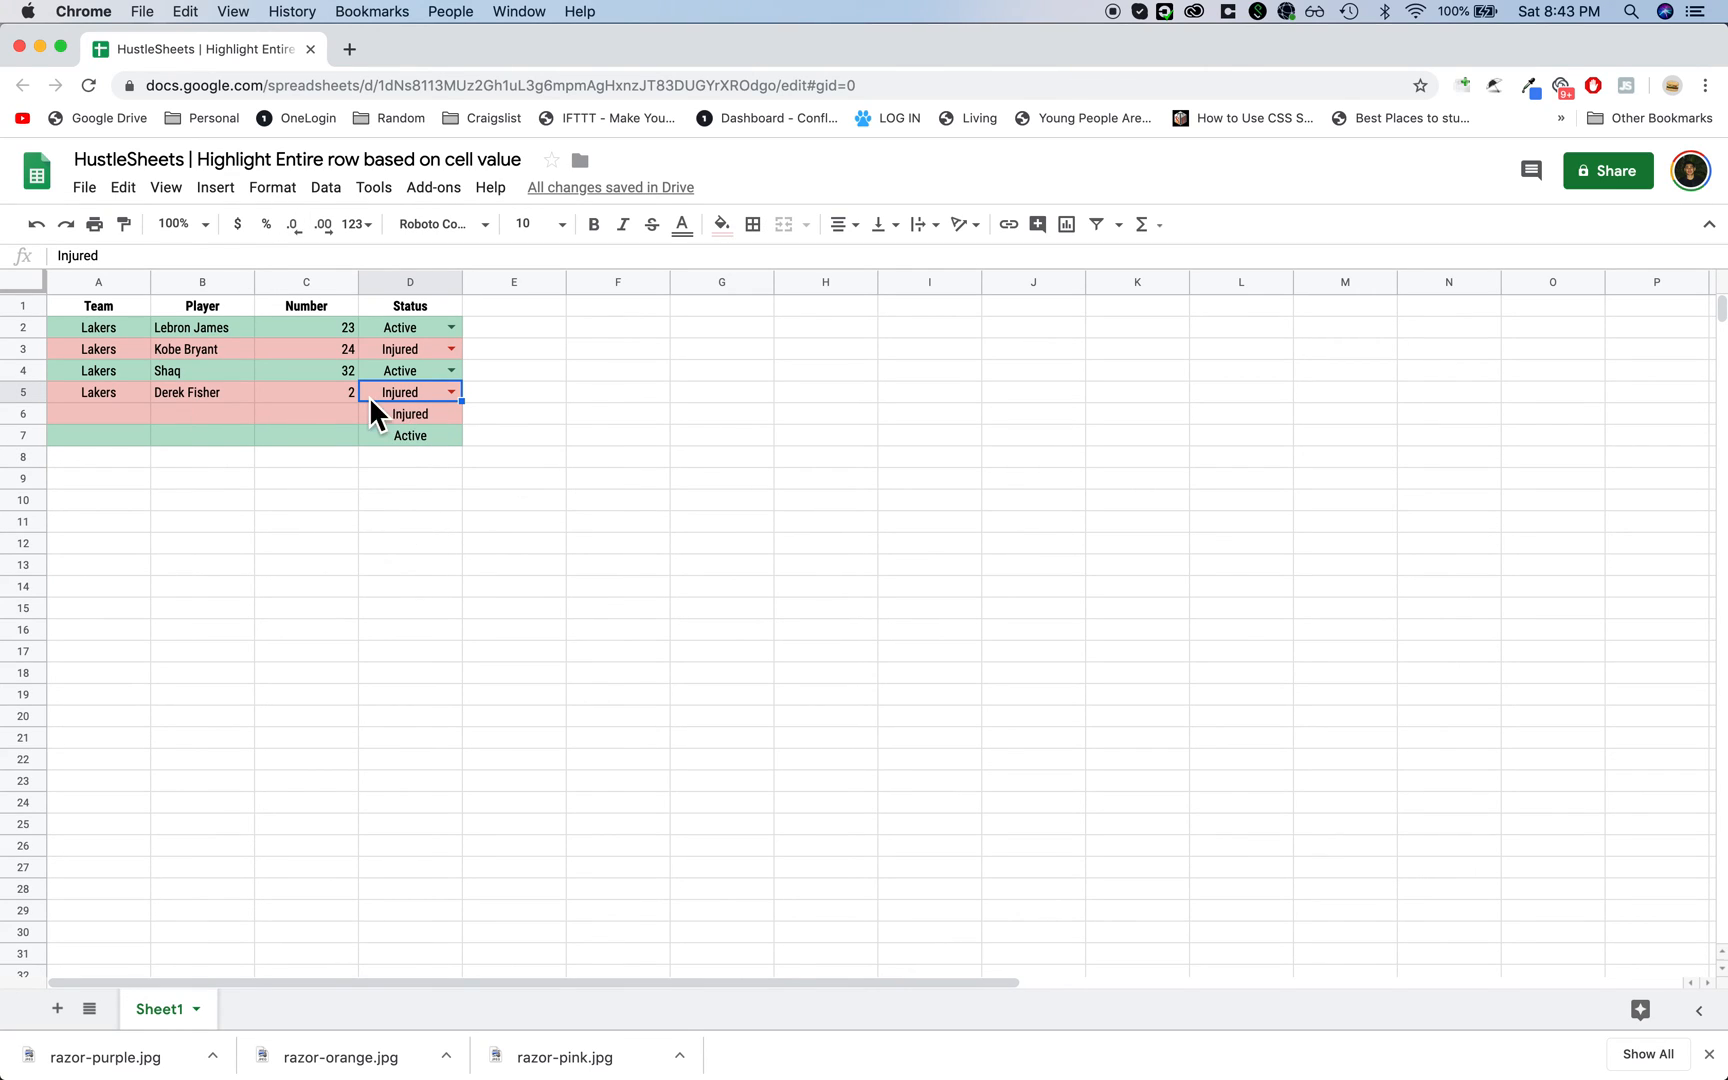
pyautogui.click(409, 281)
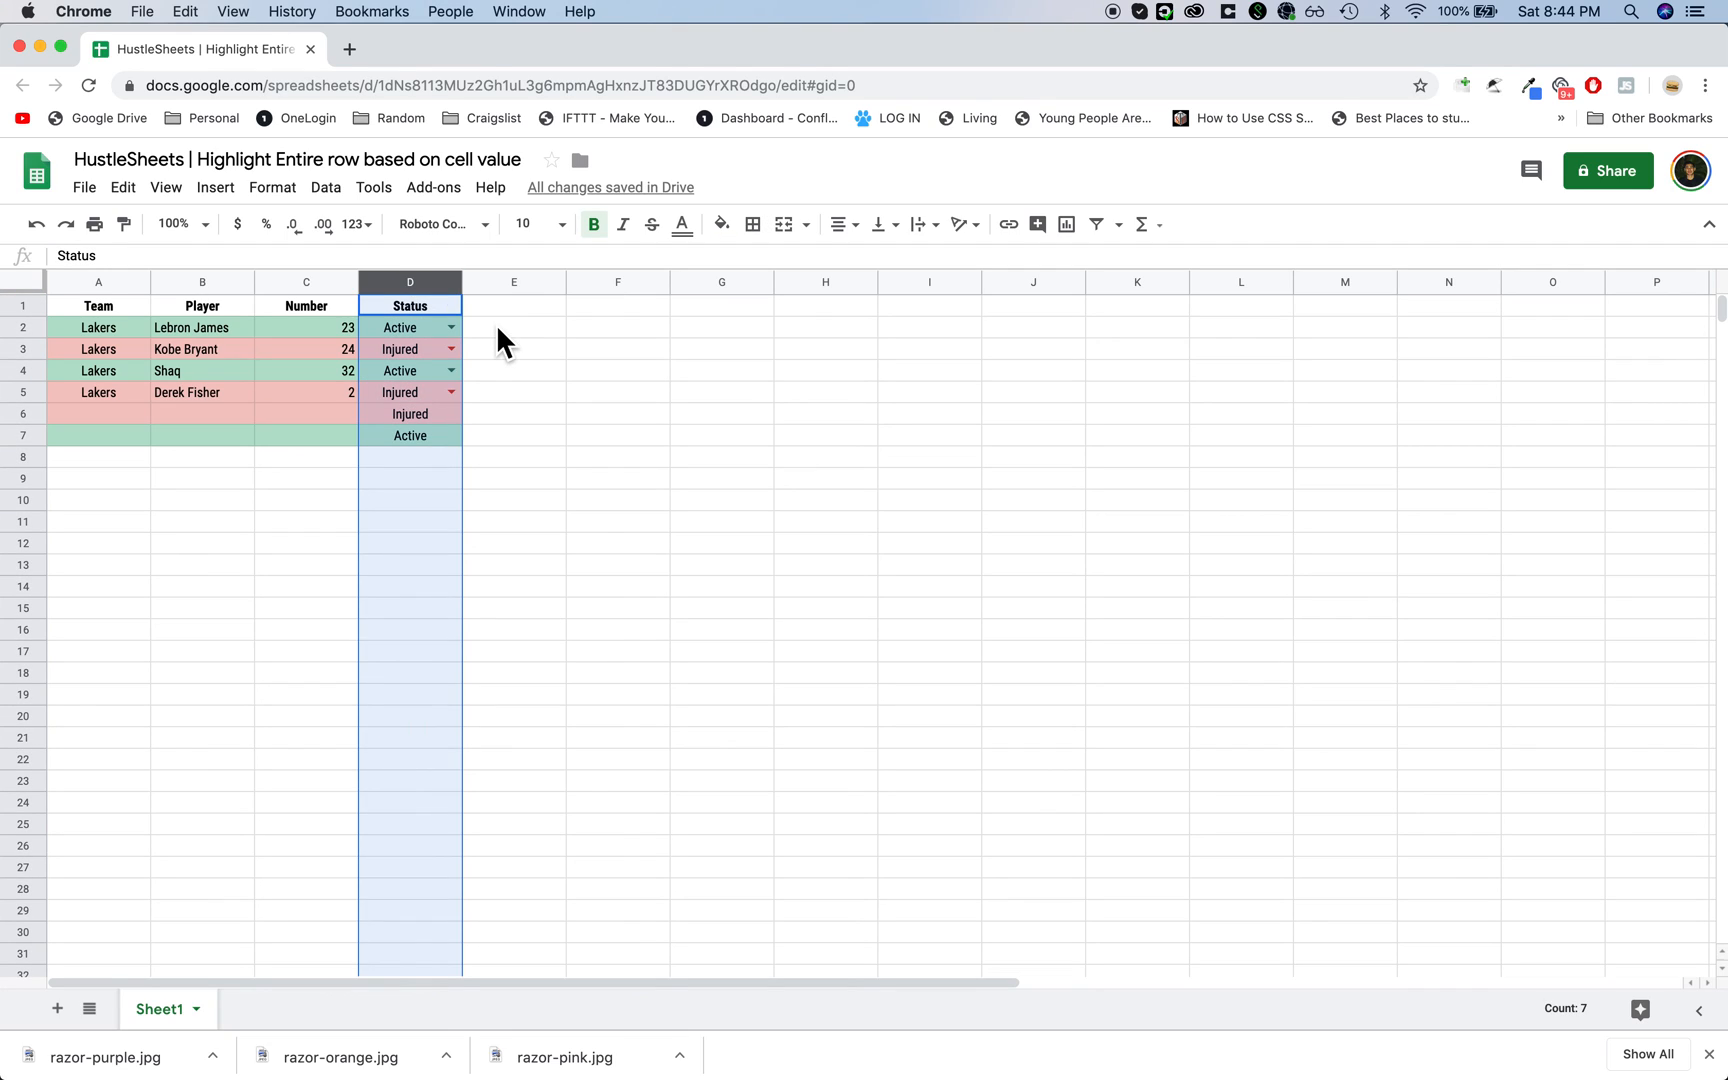